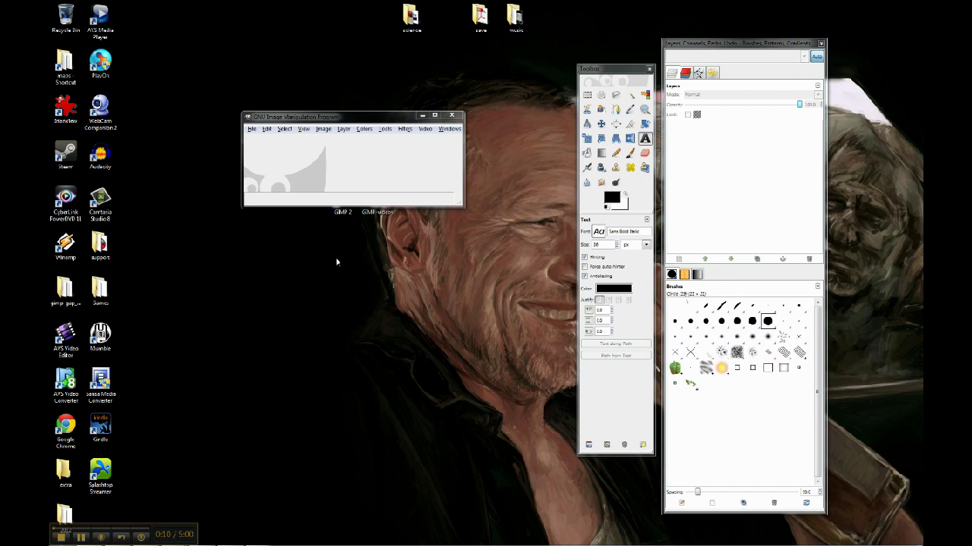
Open the grayscale SEM velvet ant tif image from the Open Image dialog.
click(253, 129)
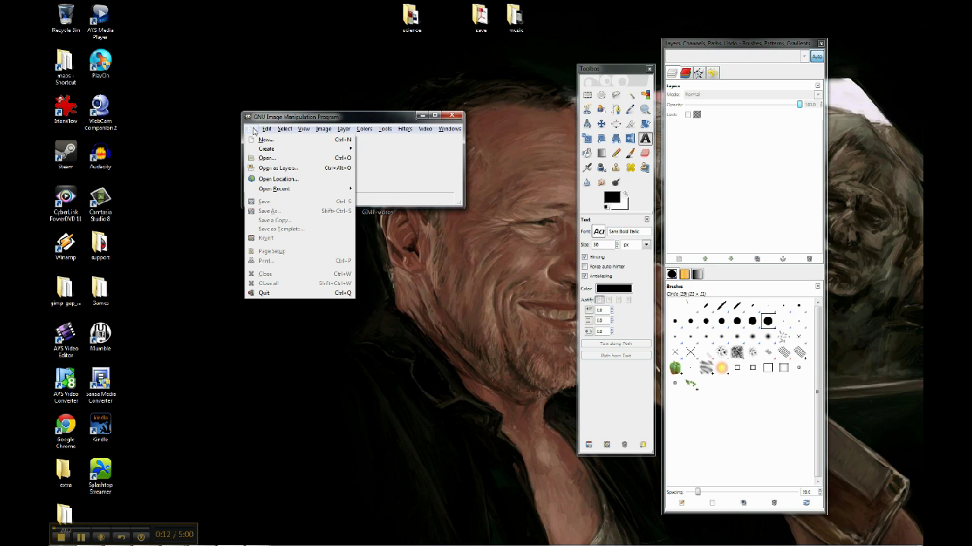
click(270, 158)
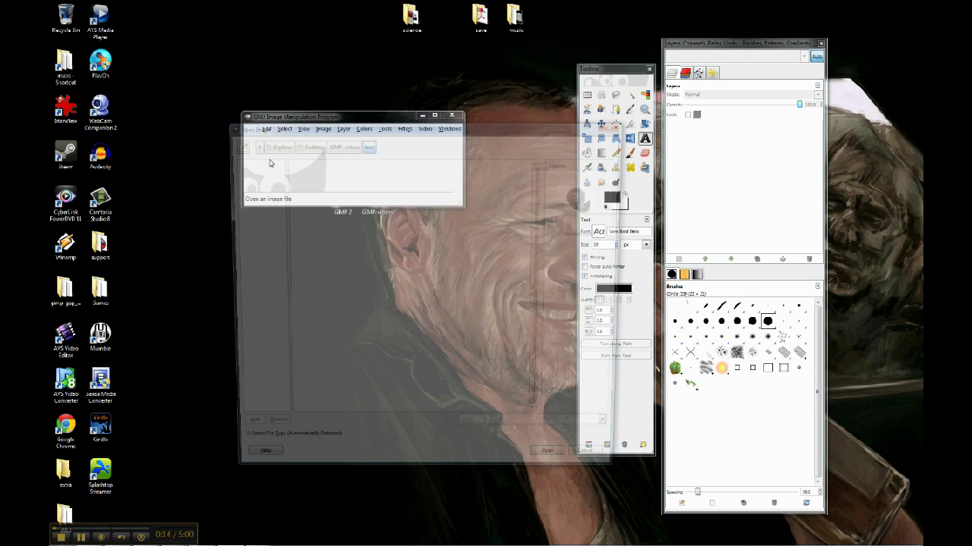
double_click(315, 172)
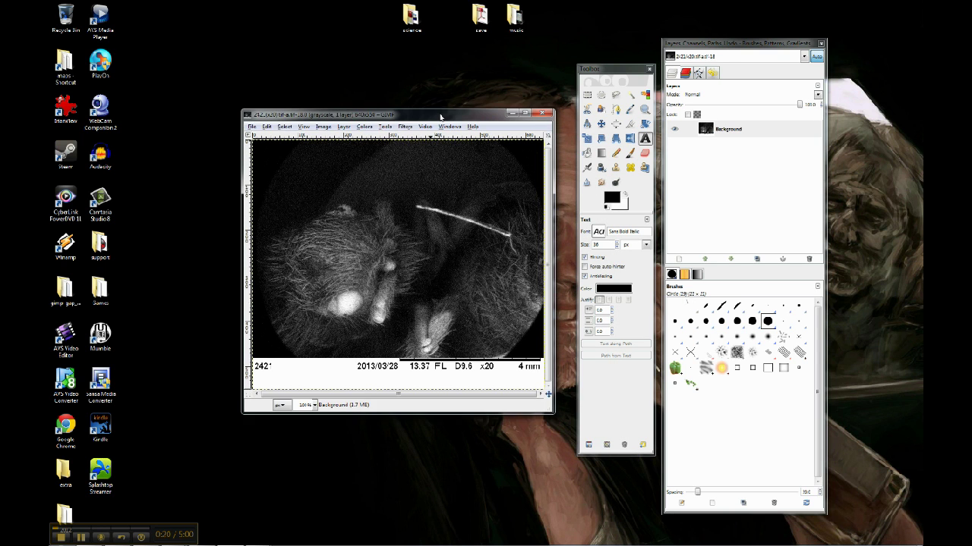
drag(442, 120, 429, 107)
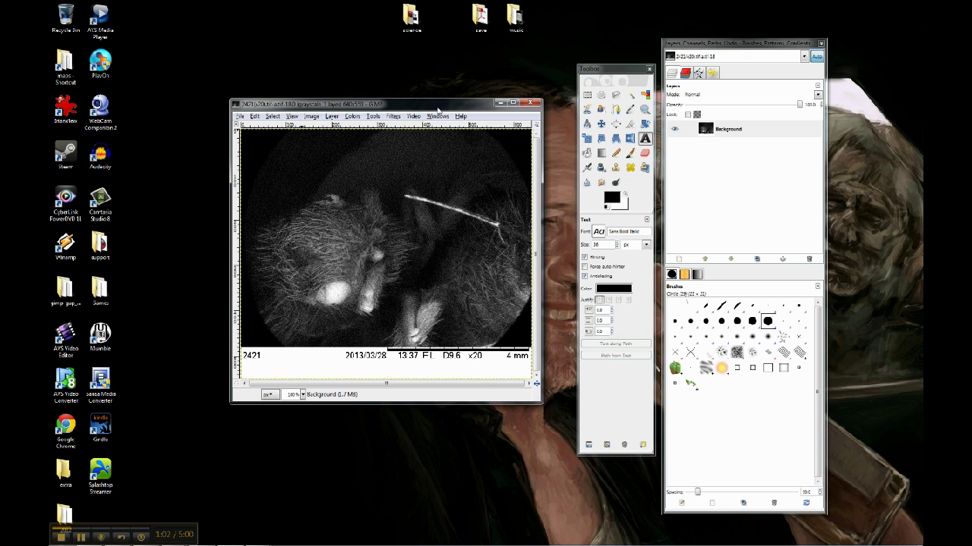
Add one transparent layer named New Layer above Background and make it the active layer.
click(726, 132)
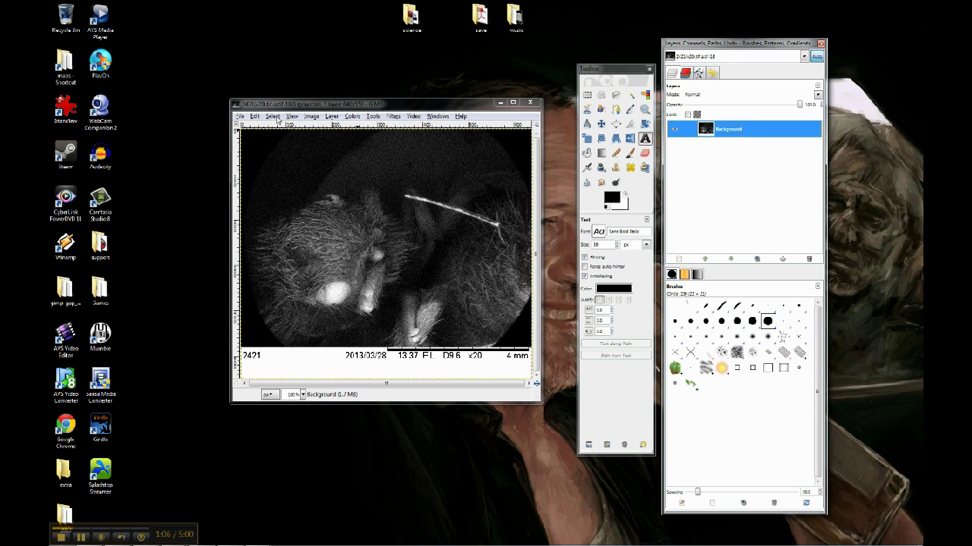
click(328, 120)
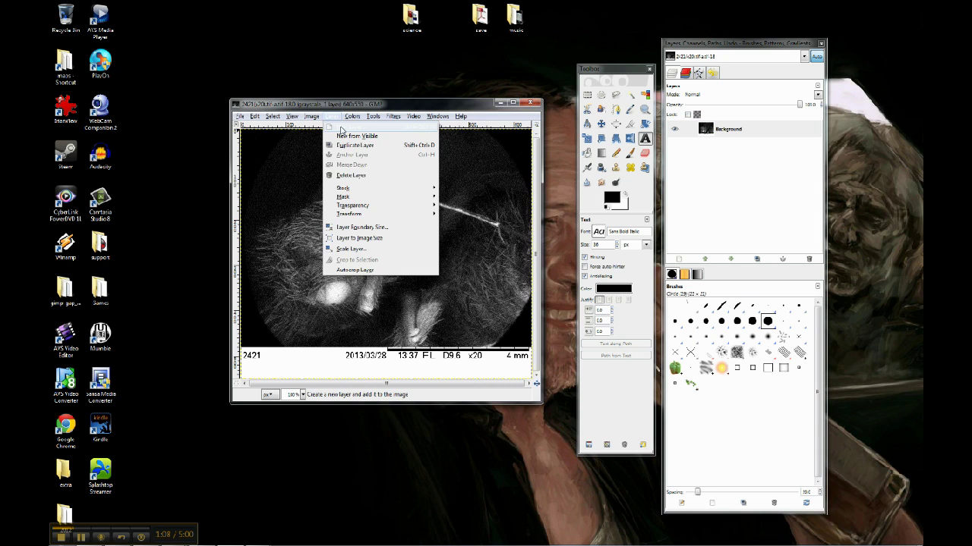
click(350, 126)
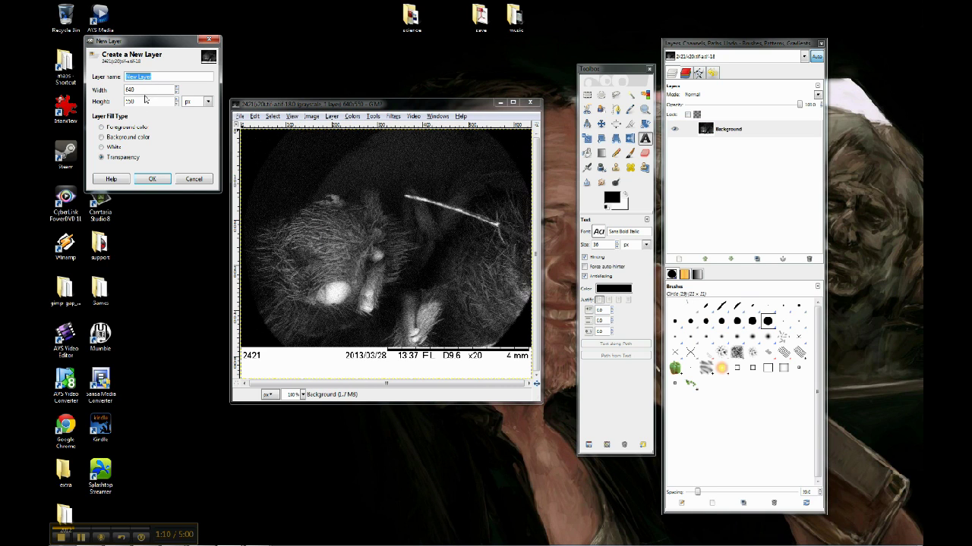
click(153, 182)
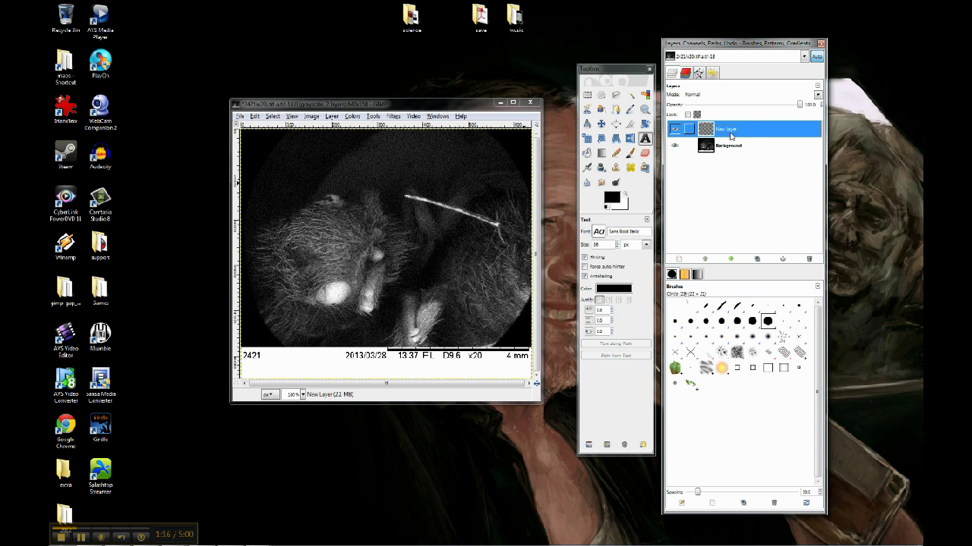
click(331, 115)
click(346, 128)
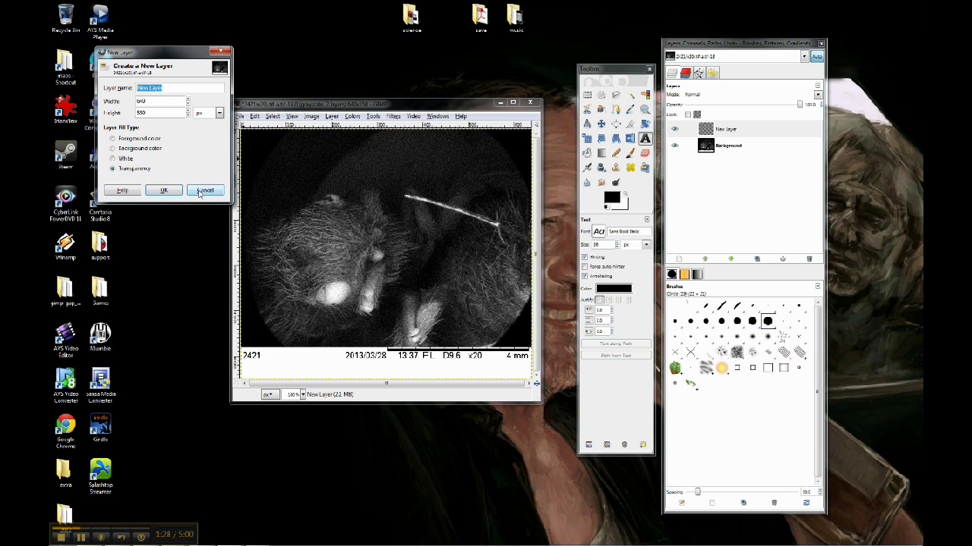
click(205, 191)
click(730, 129)
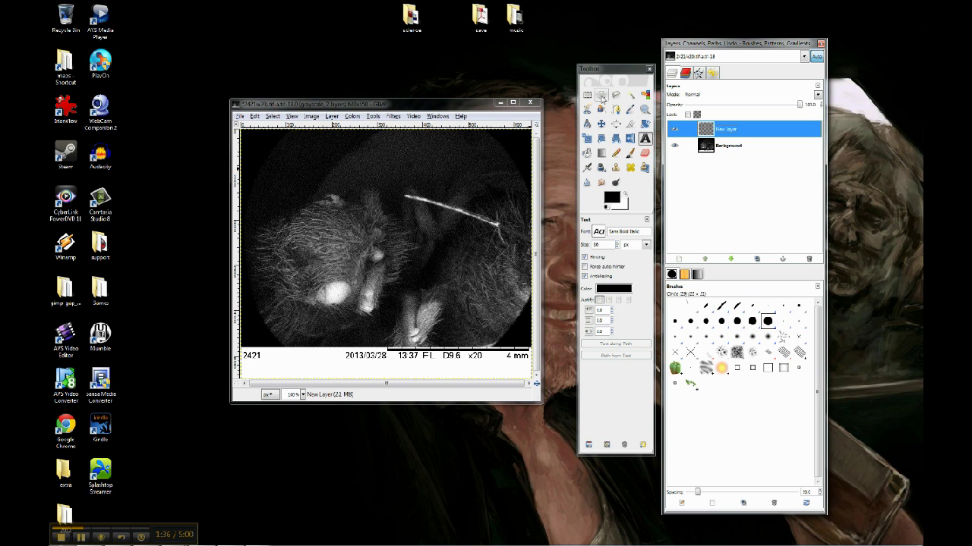
Draw a large oval selection near the top of the photo and fill it white.
click(602, 94)
drag(372, 139, 494, 195)
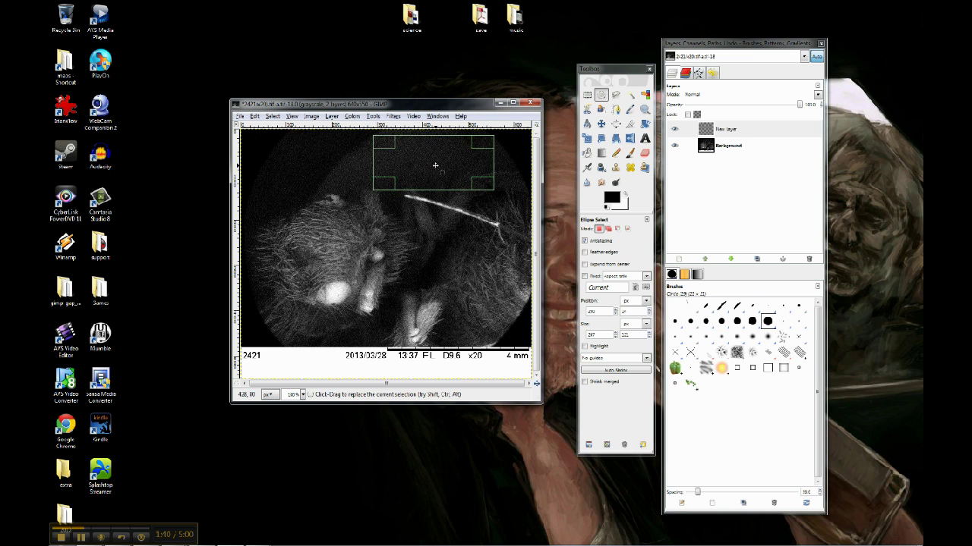
key(Return)
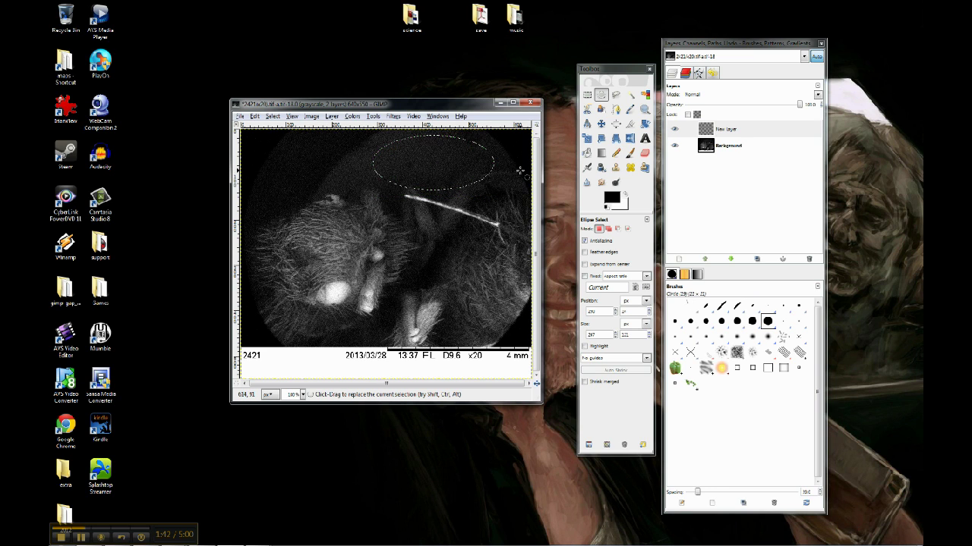
click(586, 153)
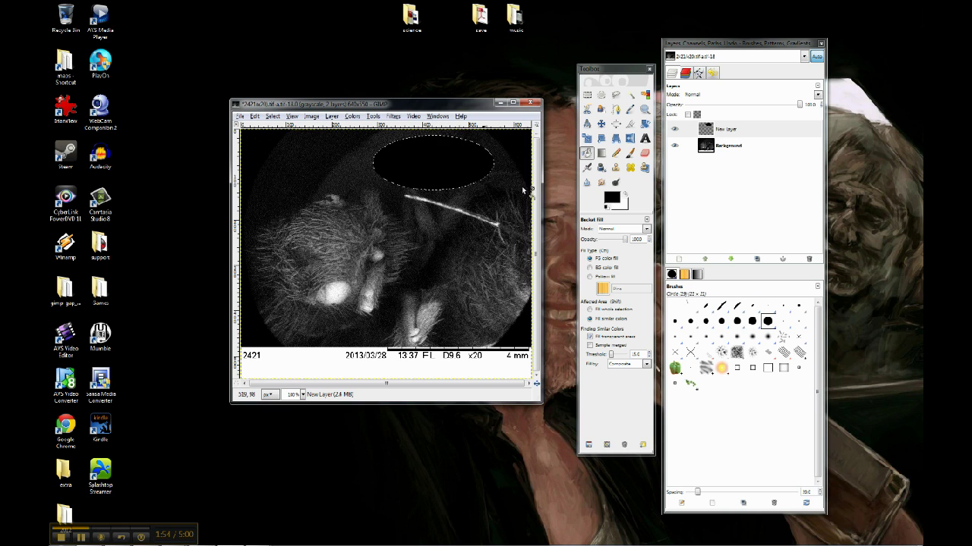
click(627, 197)
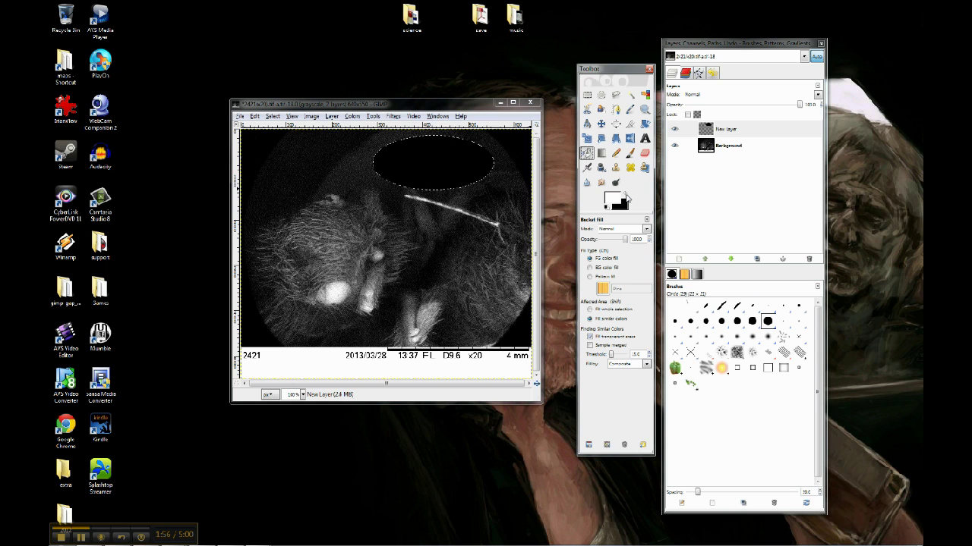
click(436, 158)
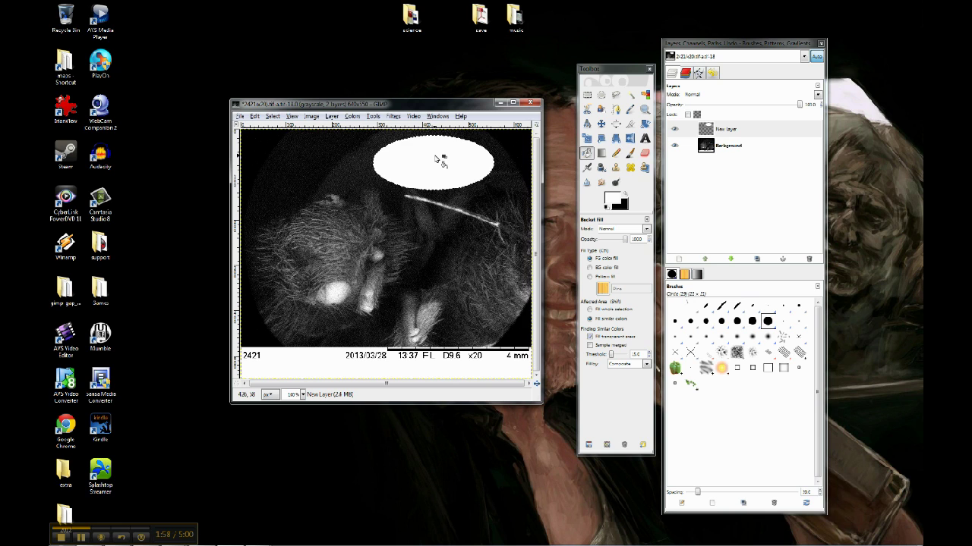
Add two small white-filled circles trailing from the oval toward the ant's head.
click(600, 94)
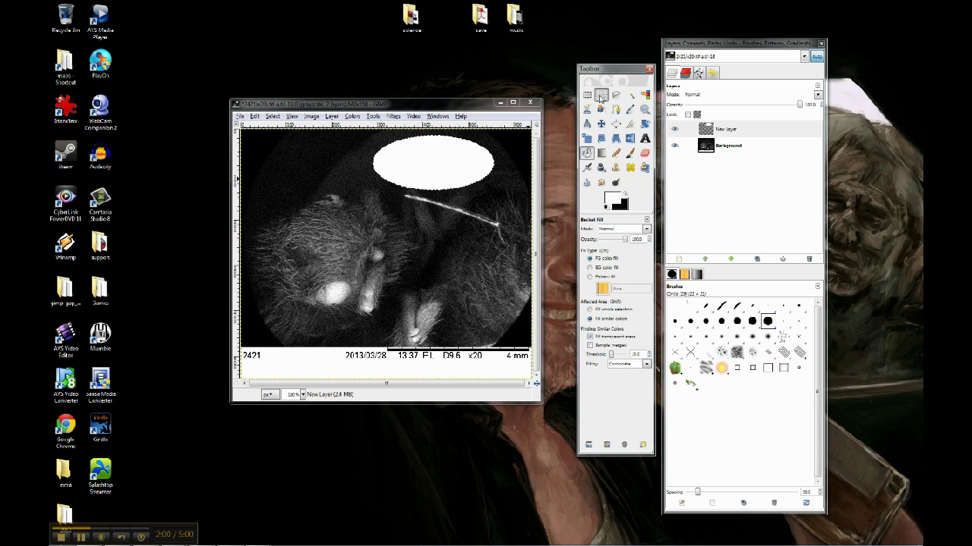
drag(348, 176, 358, 181)
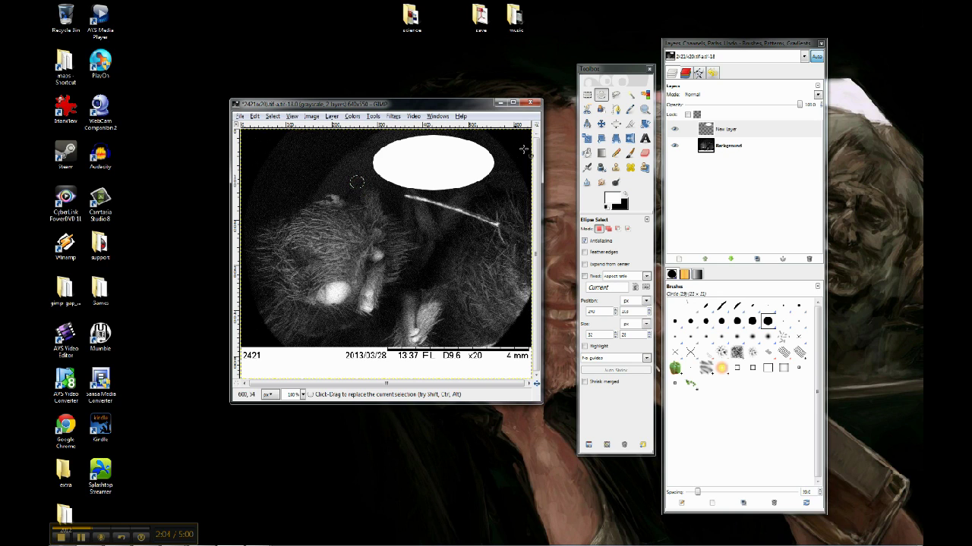
click(586, 153)
click(358, 182)
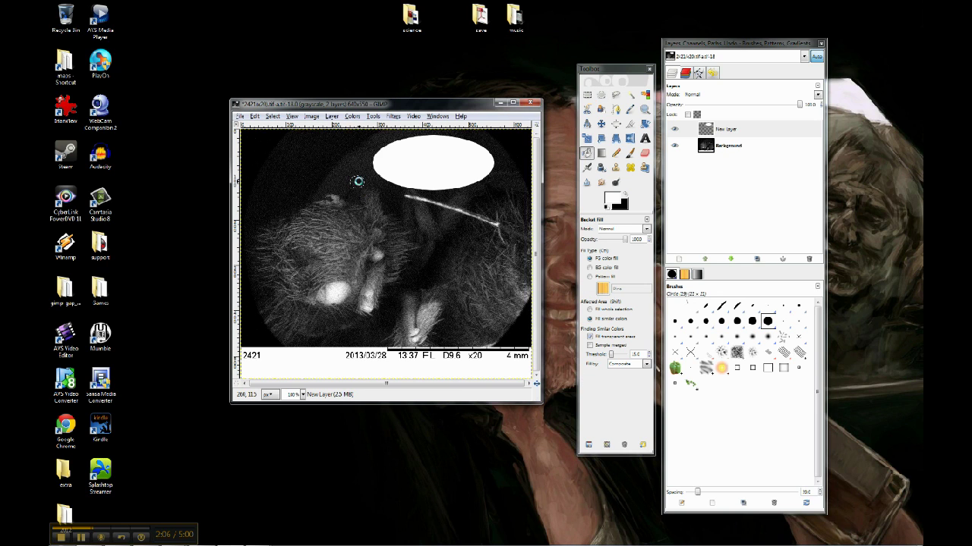
click(601, 94)
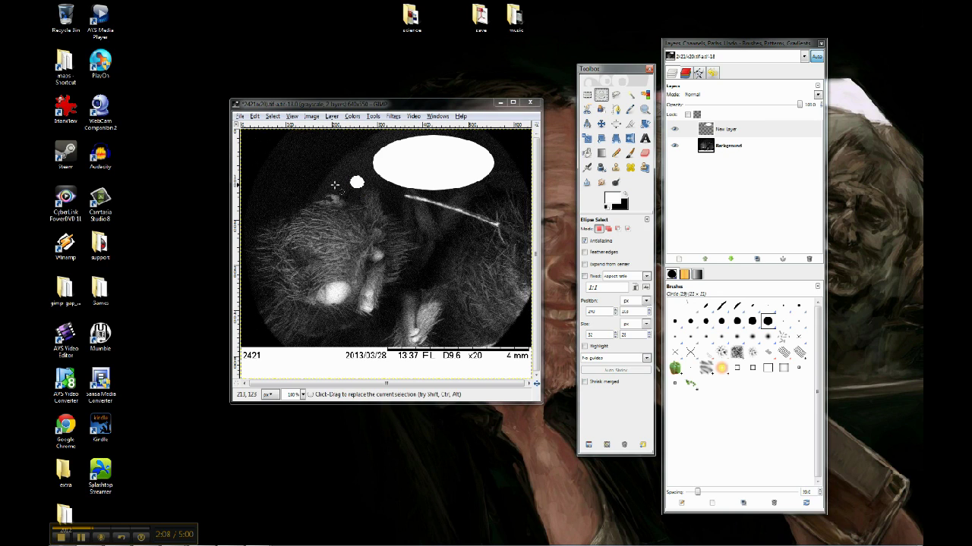
drag(332, 189, 338, 196)
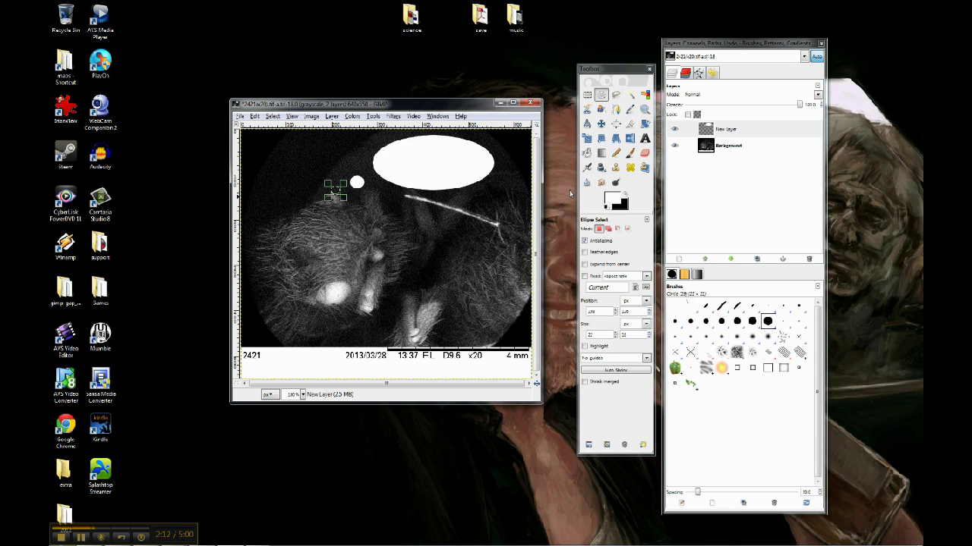
click(587, 153)
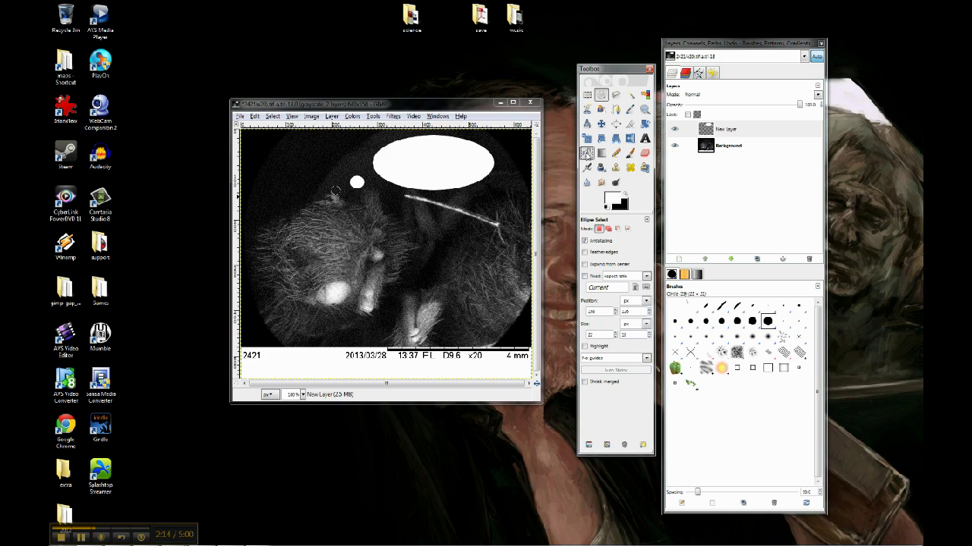
click(336, 191)
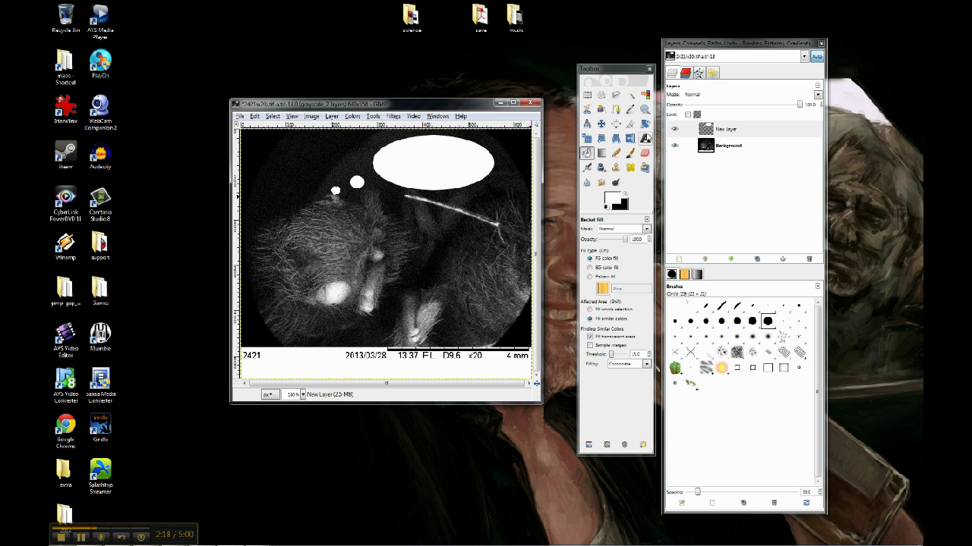
Set the Text tool font to Sans Bold Italic at size 12.
click(645, 138)
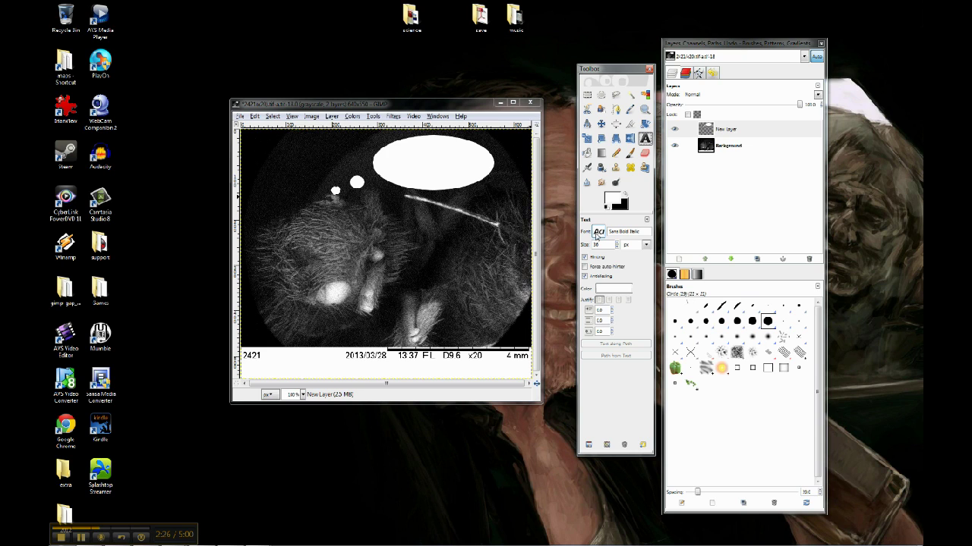
click(598, 233)
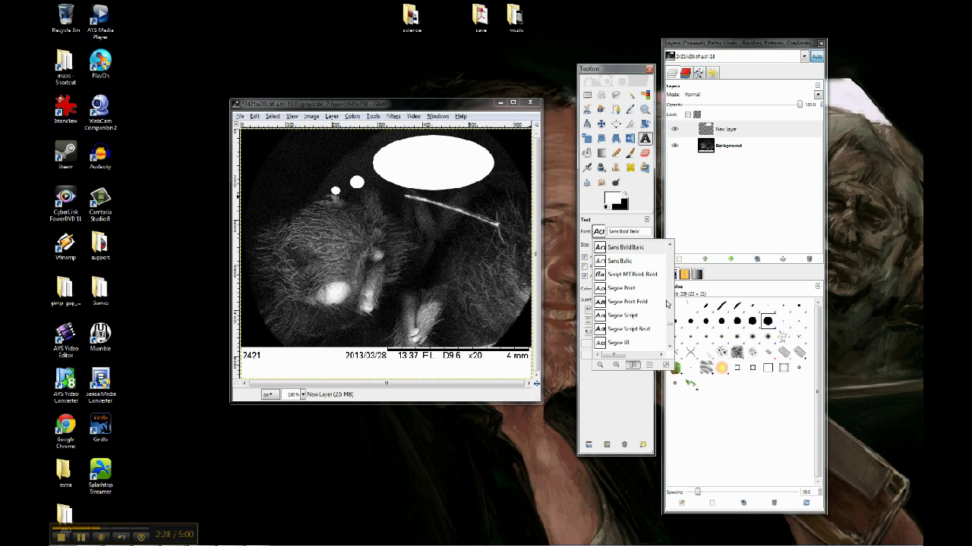
scroll(670, 325, down, 2)
scroll(670, 325, up, 3)
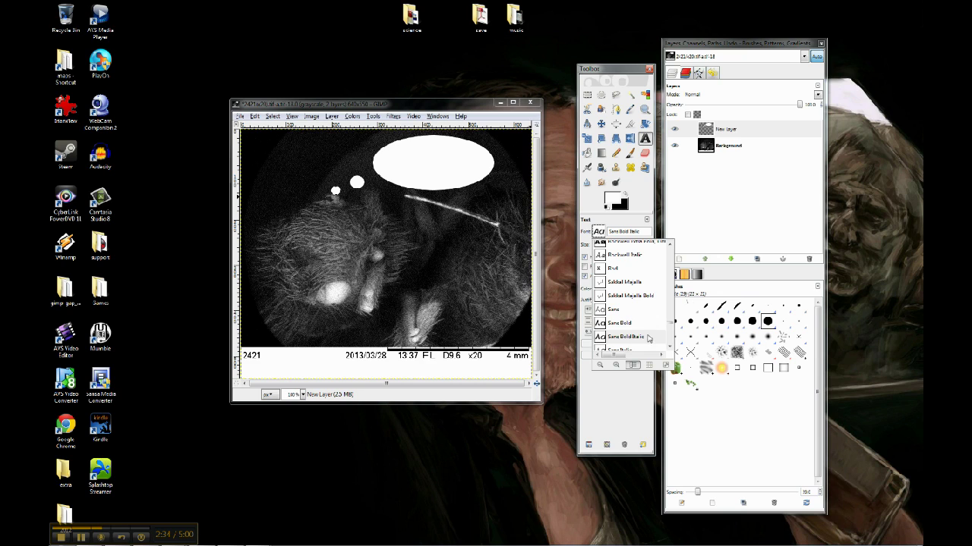
scroll(670, 338, down, 1)
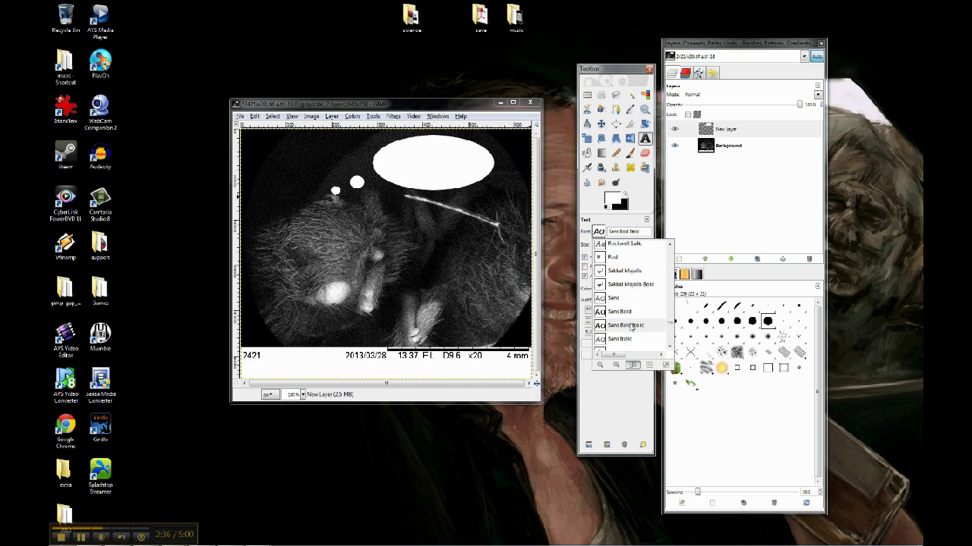
click(599, 233)
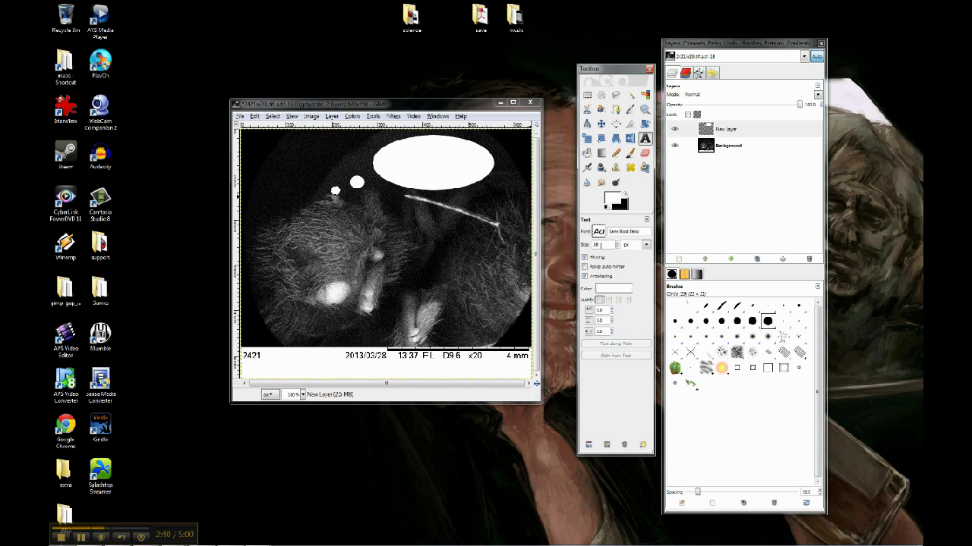
drag(599, 244, 589, 248)
text(12)
click(614, 267)
click(615, 267)
Change the text colour to dark red 710000.
click(621, 292)
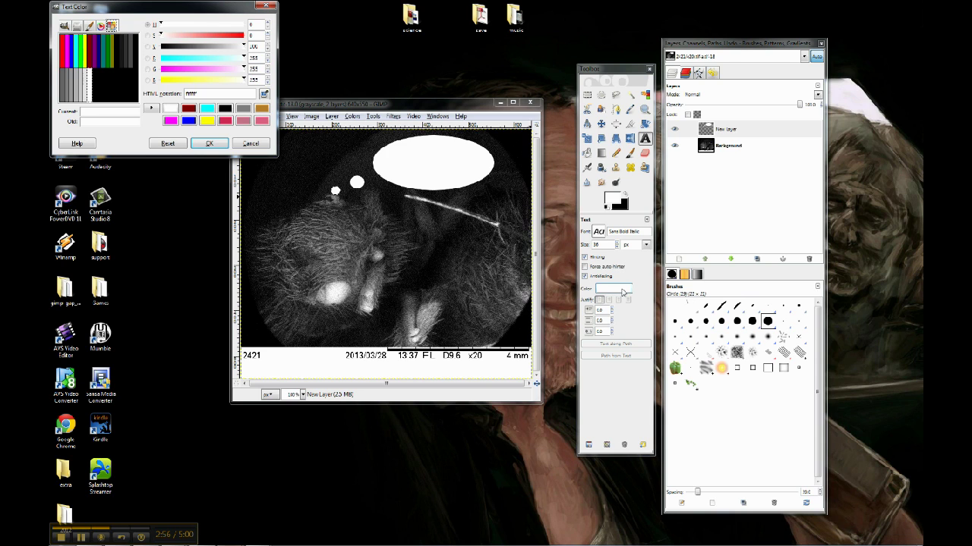
click(91, 59)
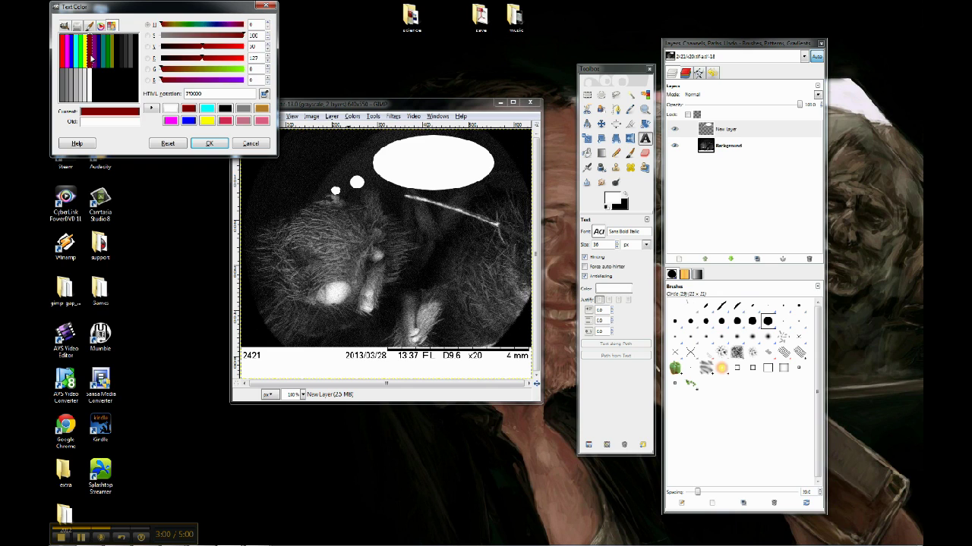
click(209, 145)
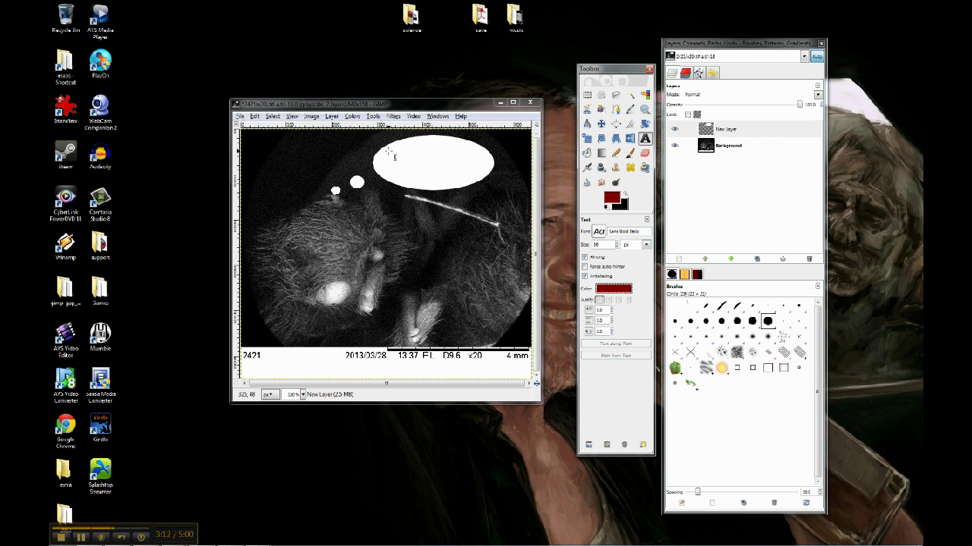
Write SCIENCE! in a text box inside the large white bubble using the selected font.
drag(389, 152, 479, 174)
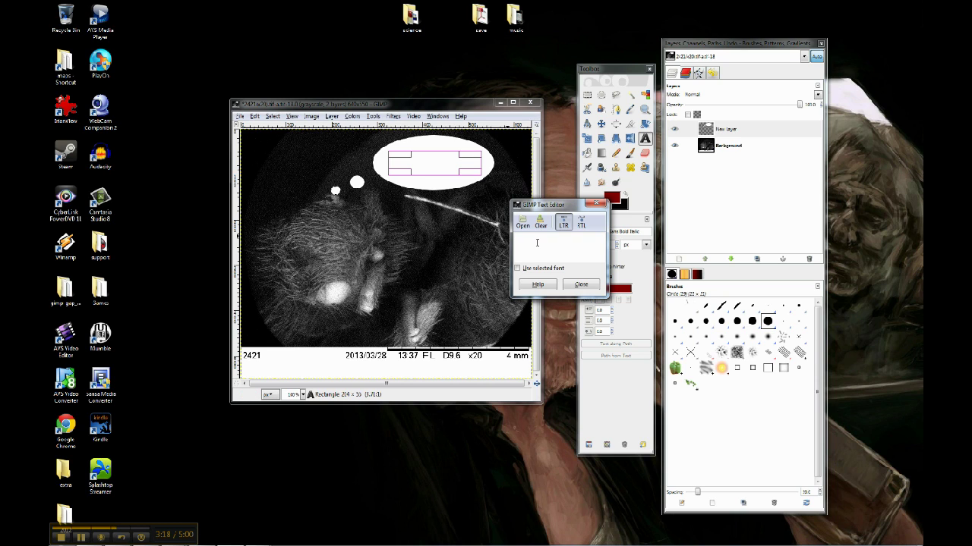
text(SCIE)
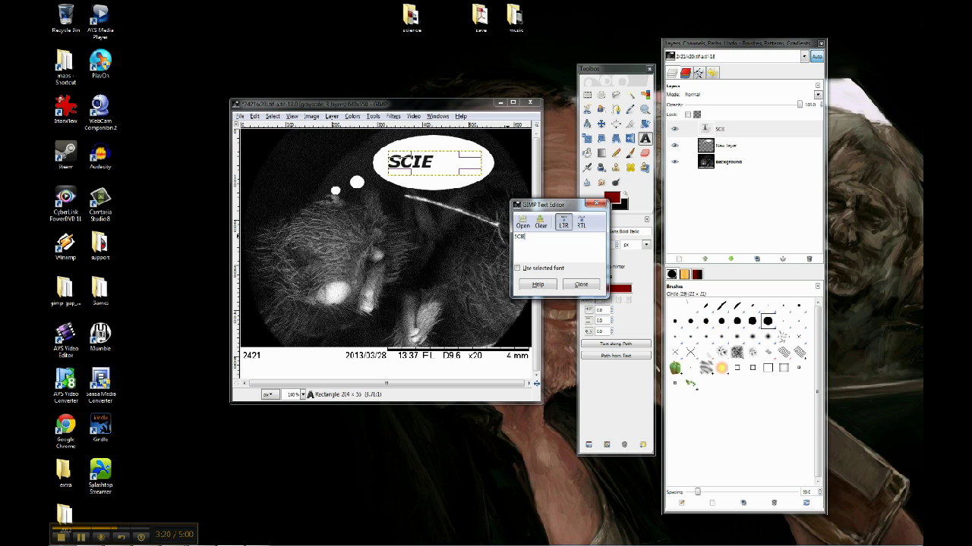
text(NCE!)
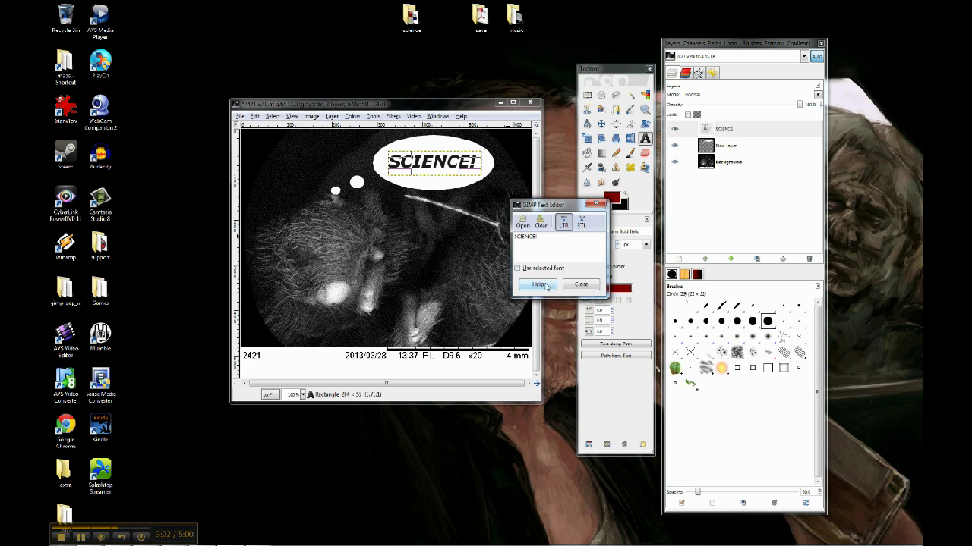
click(536, 270)
click(579, 285)
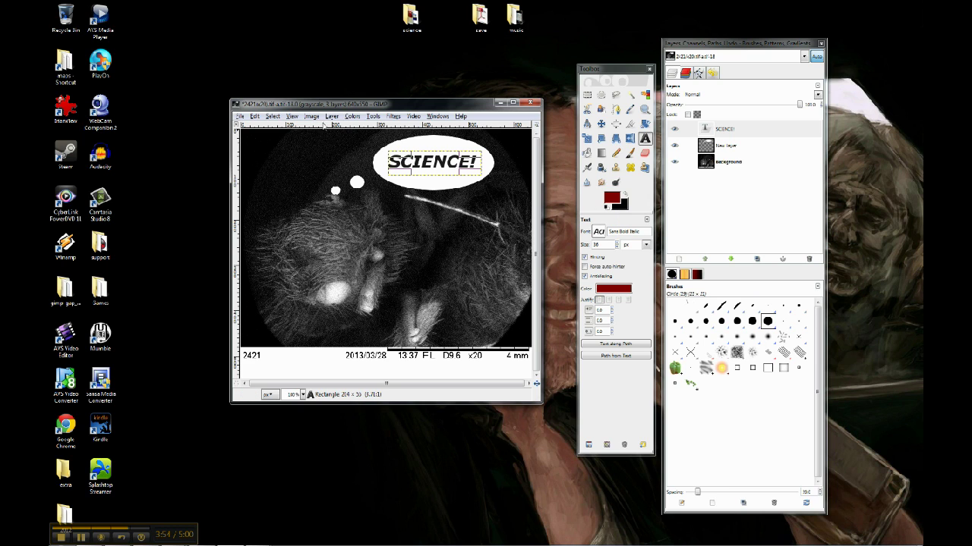
Change the image mode from grayscale to RGB.
click(316, 121)
mouse_move(326, 137)
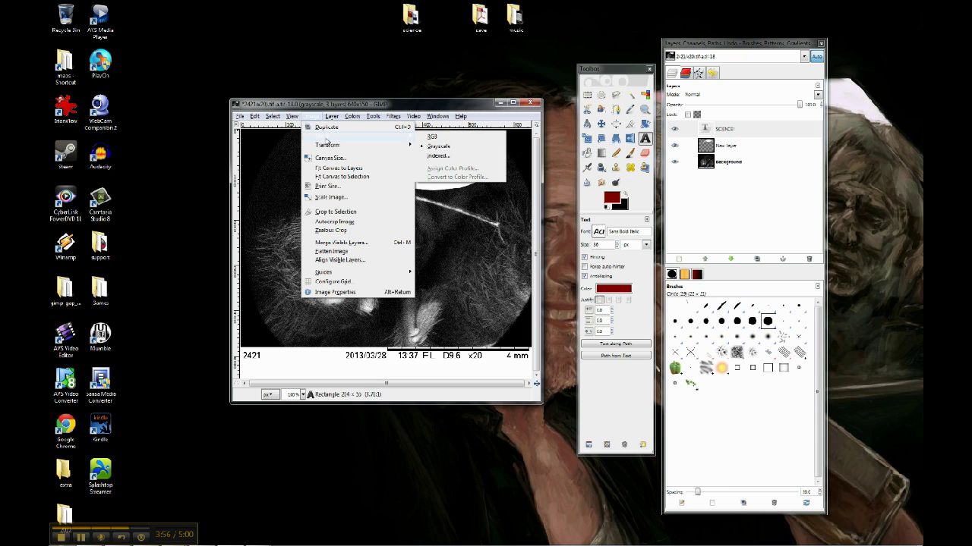
click(447, 145)
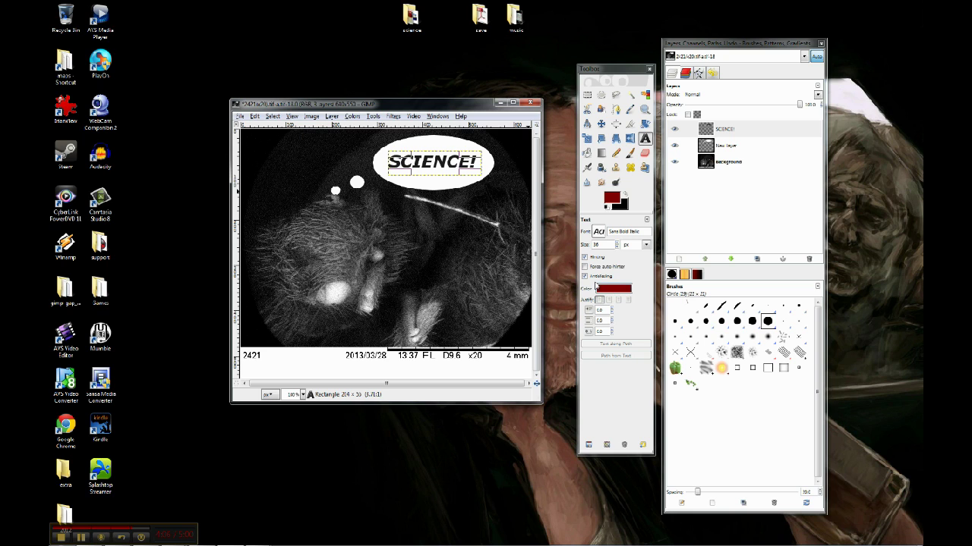
Re-edit the SCIENCE! text layer so its lettering shows in dark red.
click(645, 138)
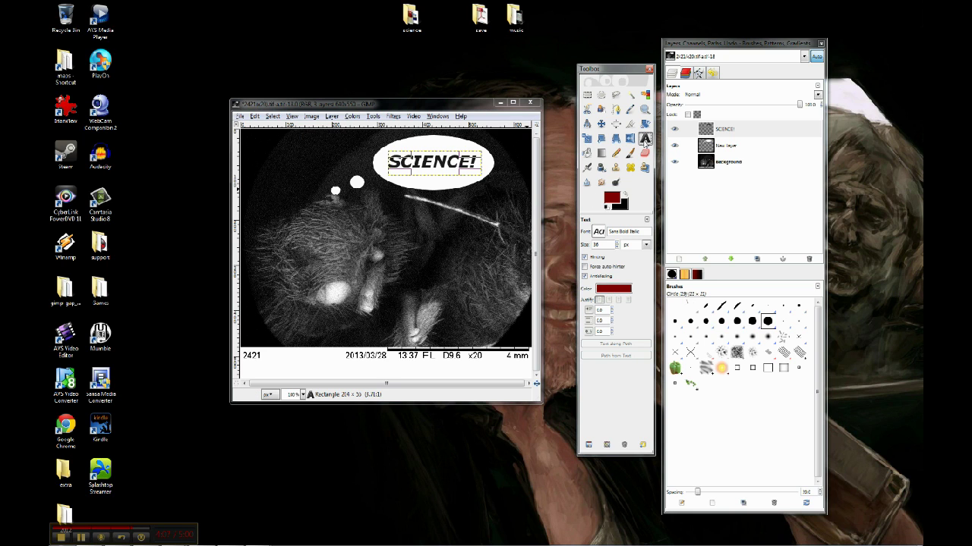
click(438, 167)
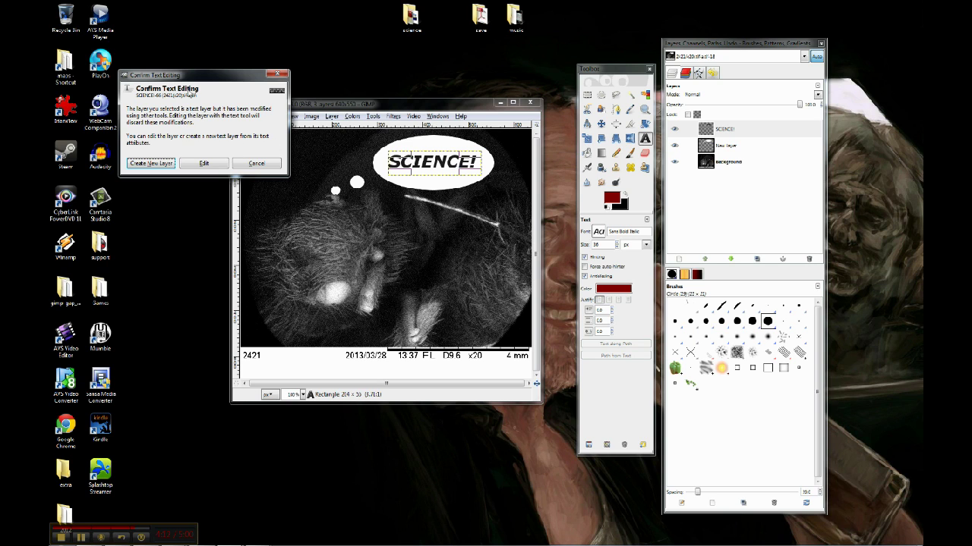
drag(193, 75, 252, 88)
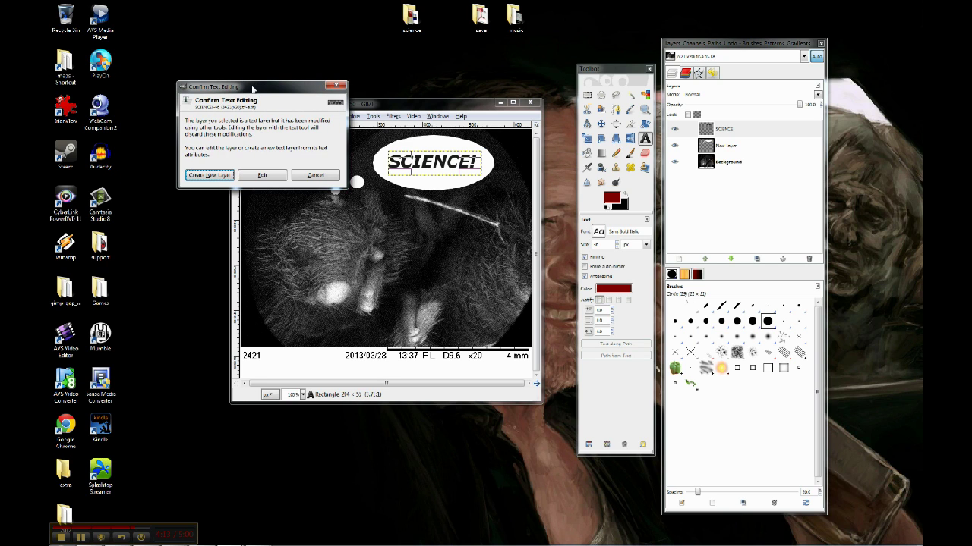
click(262, 176)
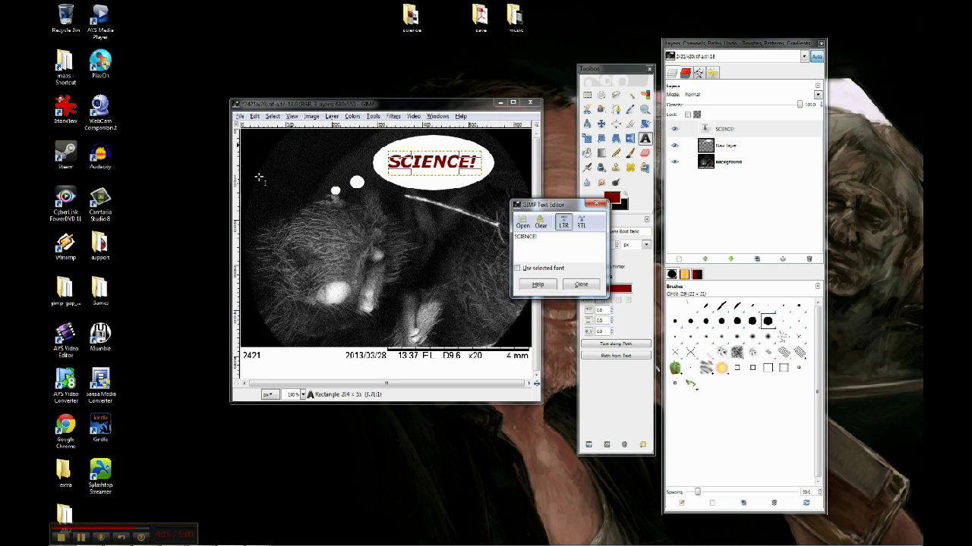
click(581, 284)
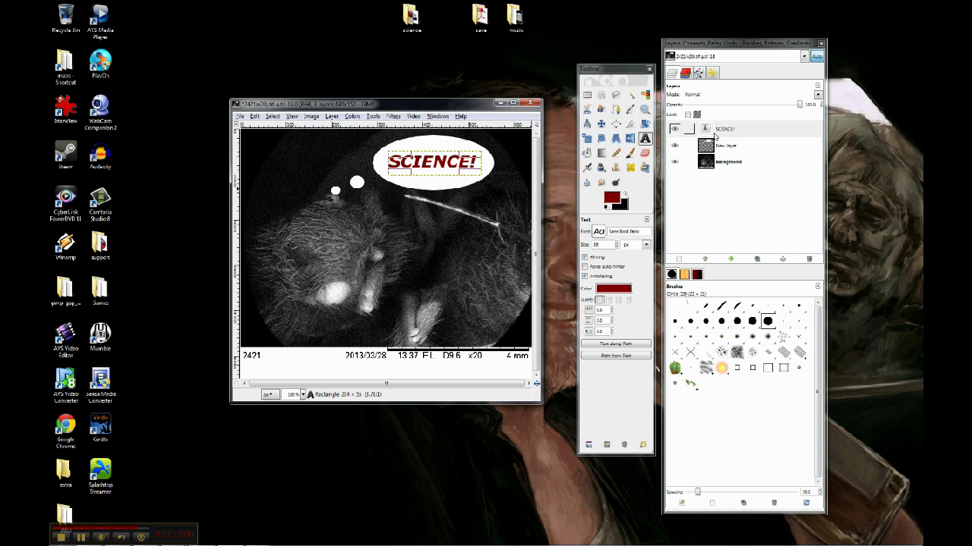
Nudge the SCIENCE! text slightly down-left within the bubble.
click(740, 48)
click(722, 133)
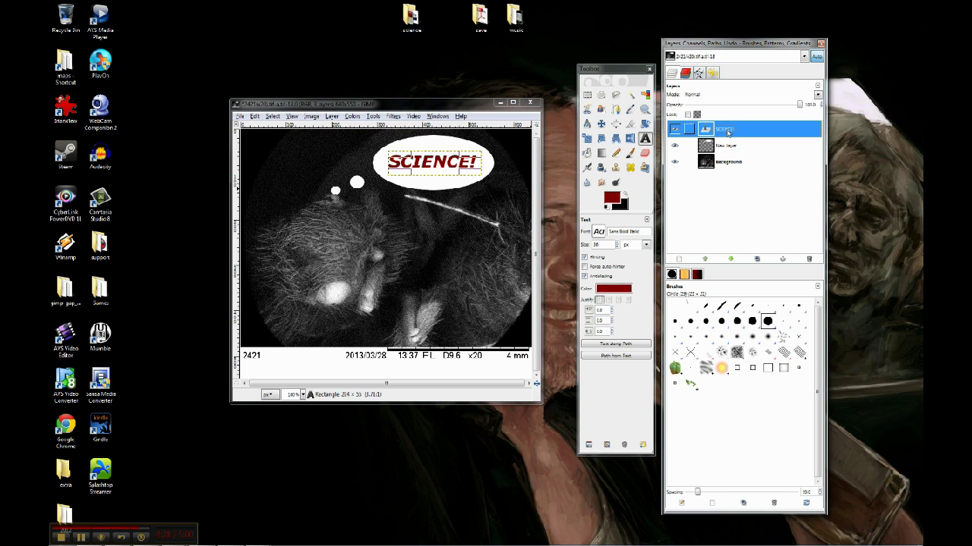
click(601, 124)
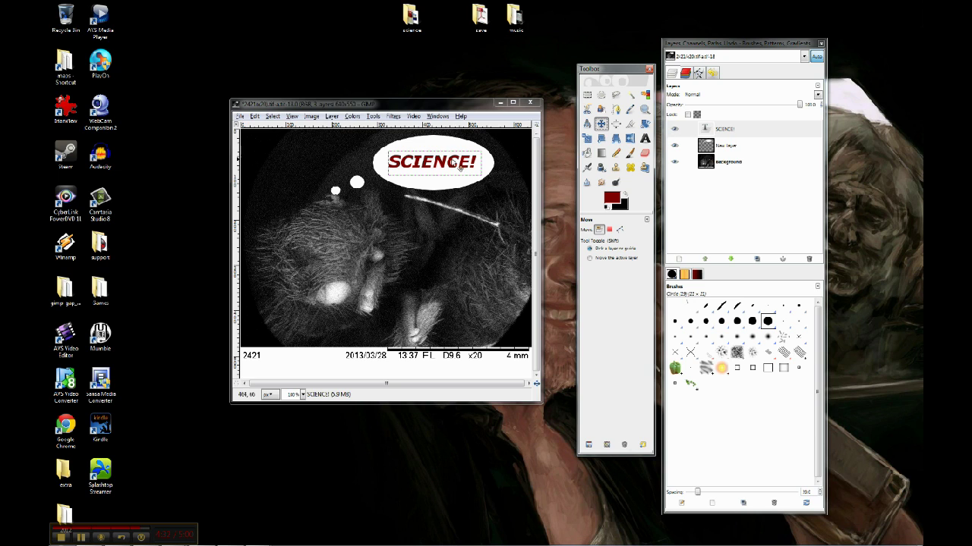
mouse_move(447, 164)
mouse_down()
mouse_move(442, 180)
mouse_move(446, 170)
mouse_up()
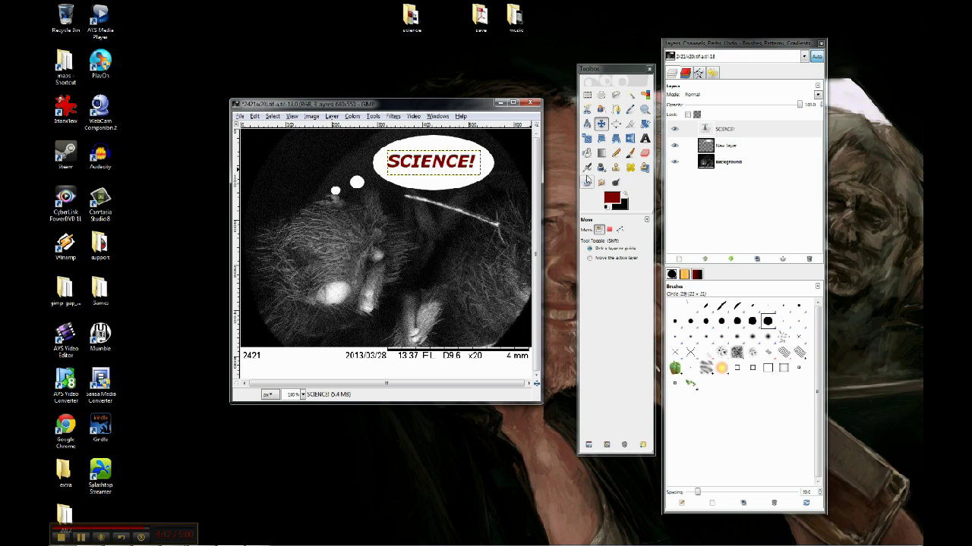
Merge the SCIENCE! and bubble layers down into a single Background layer.
click(725, 130)
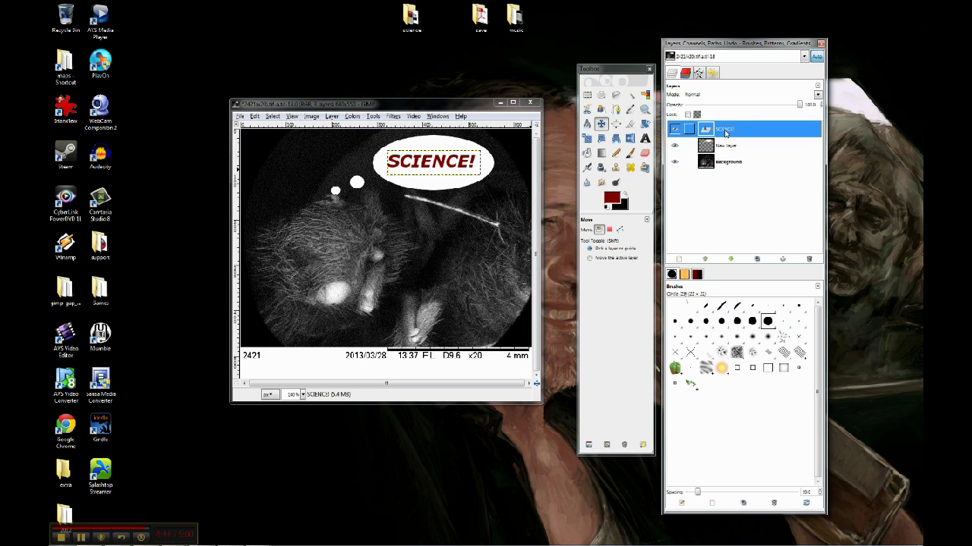
right_click(724, 133)
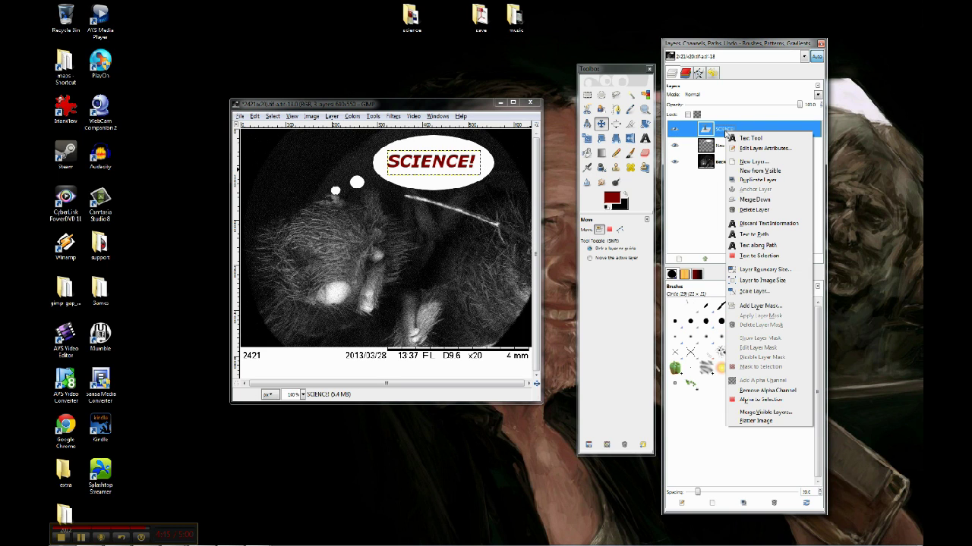
click(741, 203)
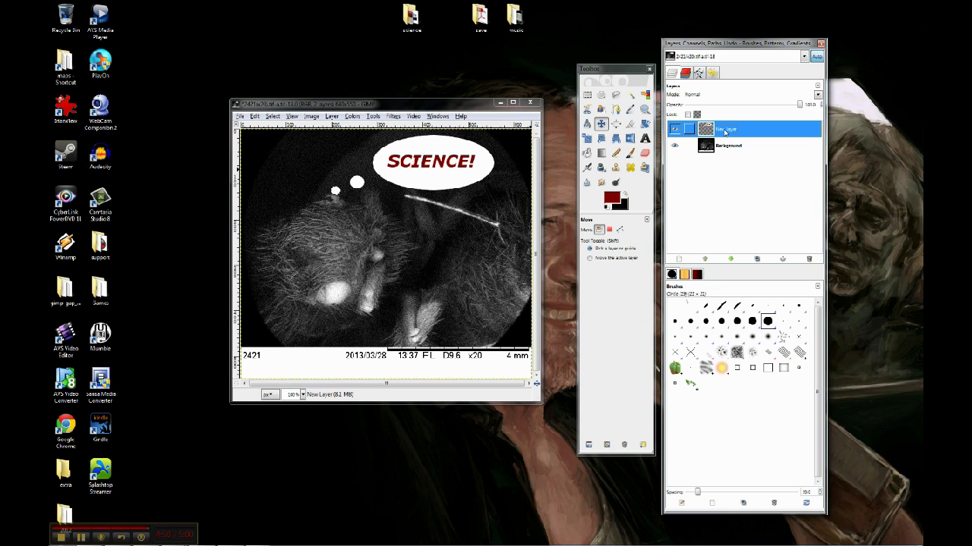
right_click(725, 131)
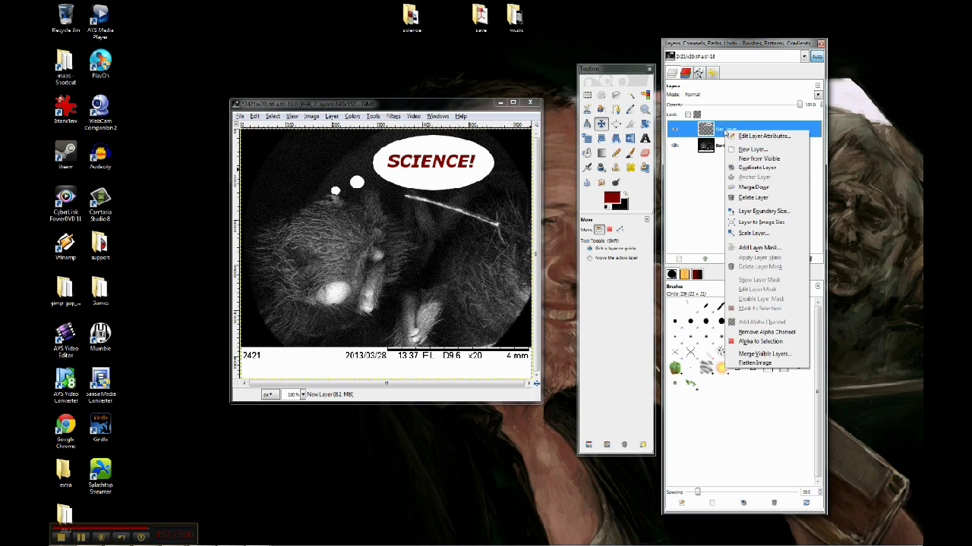
click(753, 189)
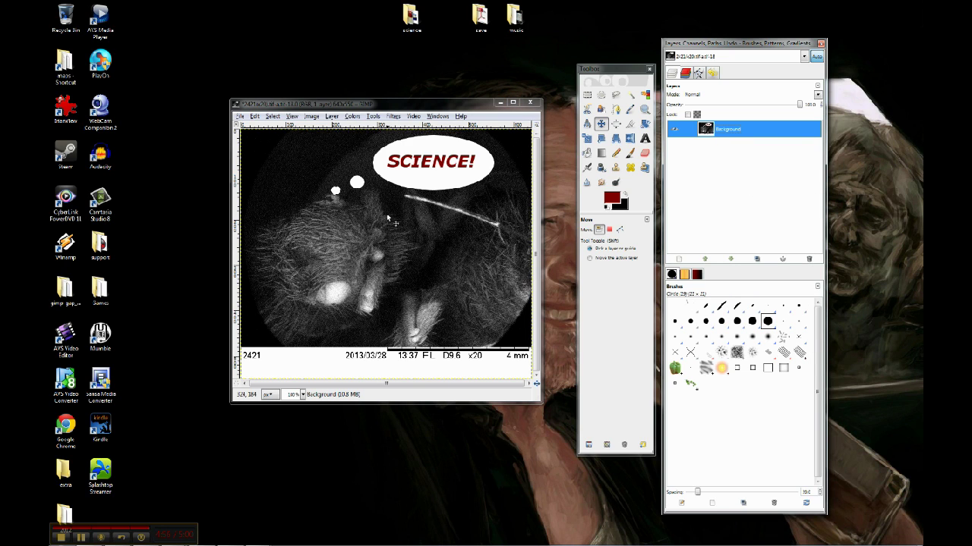
mouse_move(53, 539)
click(719, 130)
Crop the photo to a 633×480 rectangle, removing the bottom date and scale strip.
click(587, 95)
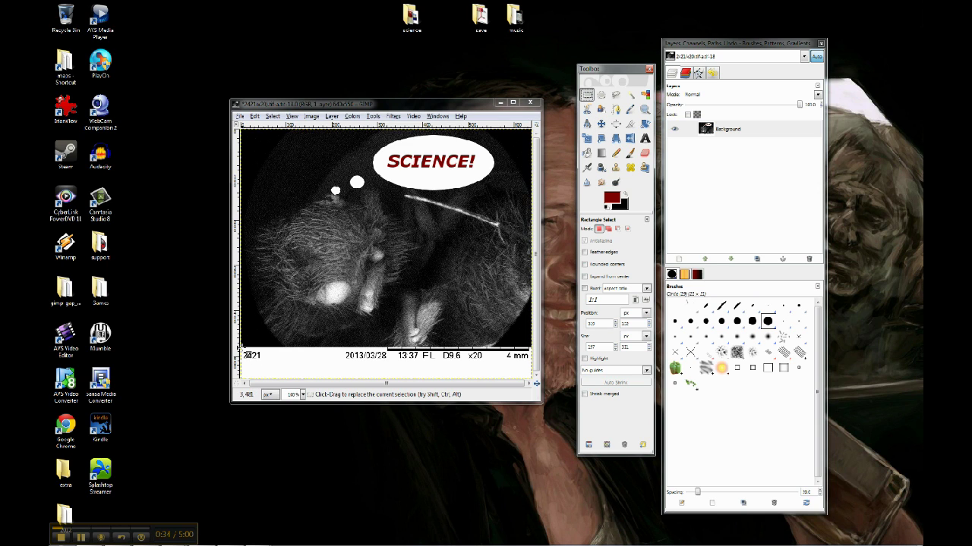
drag(245, 355, 534, 133)
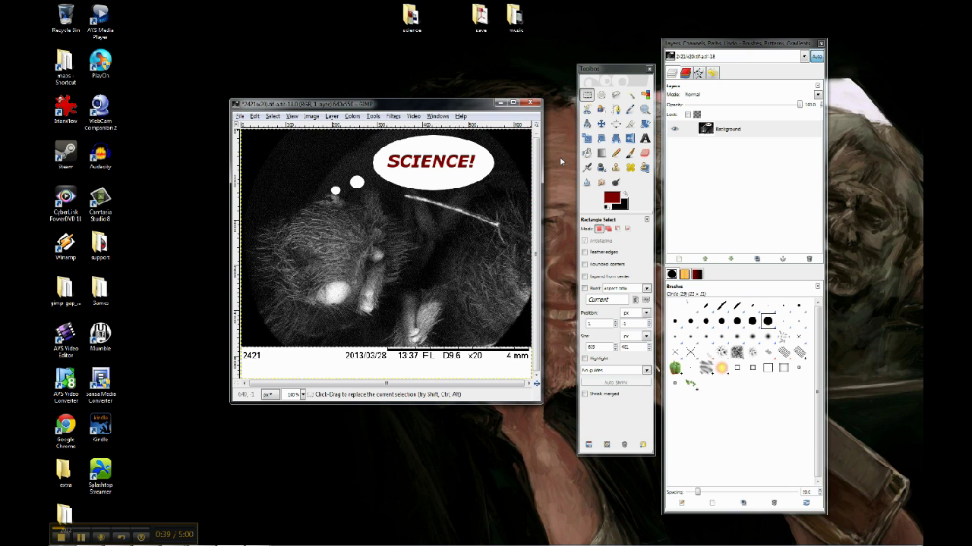
click(311, 116)
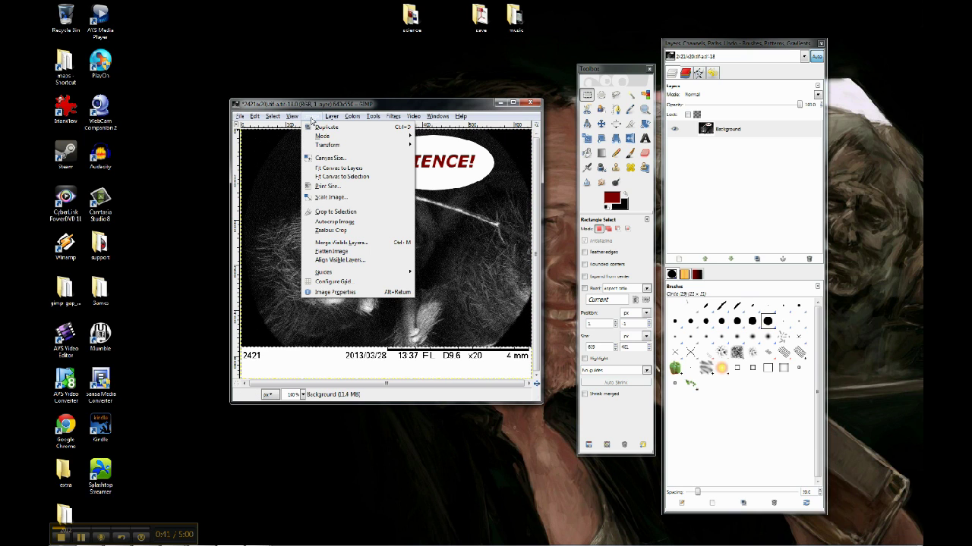
click(337, 214)
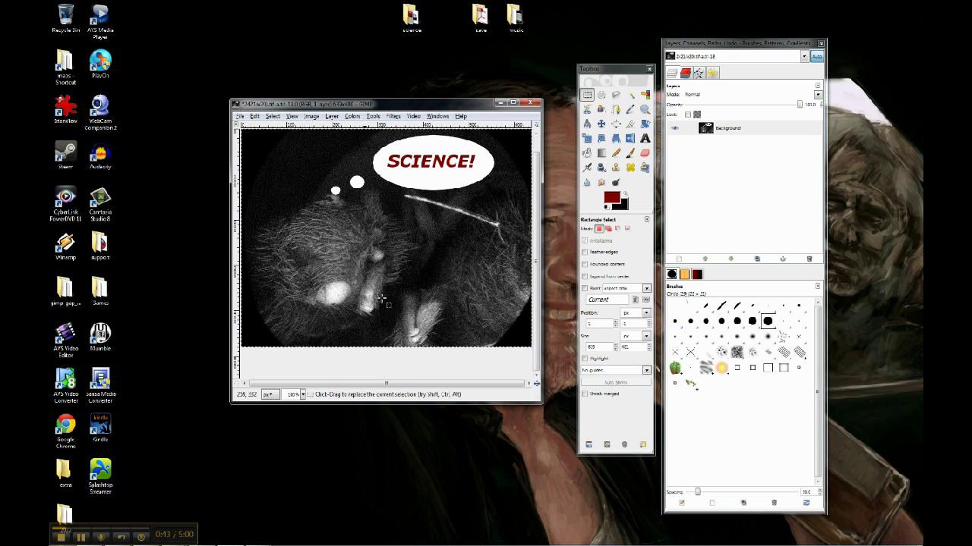
Export the flattened picture as the JPEG file science 2.jpg in the text folder.
click(241, 116)
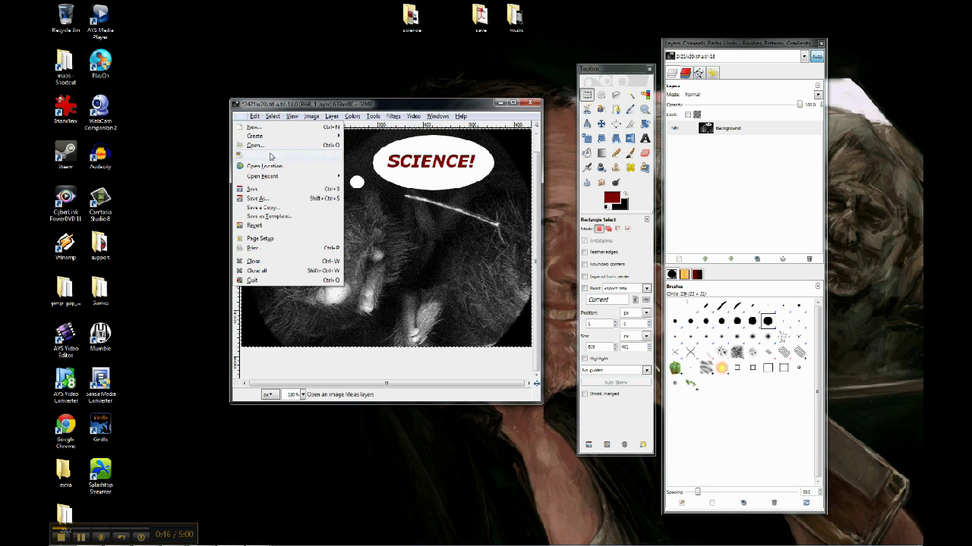
click(284, 198)
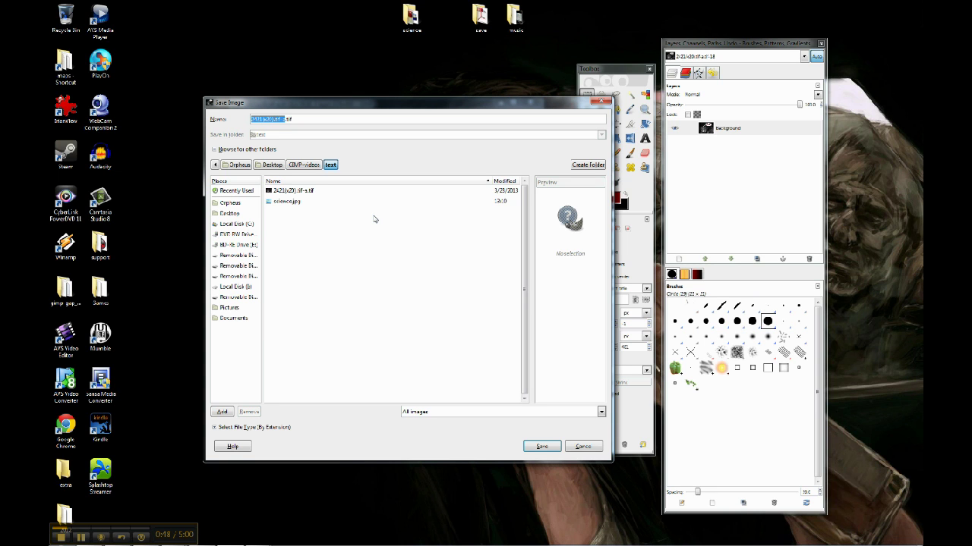
text(science)
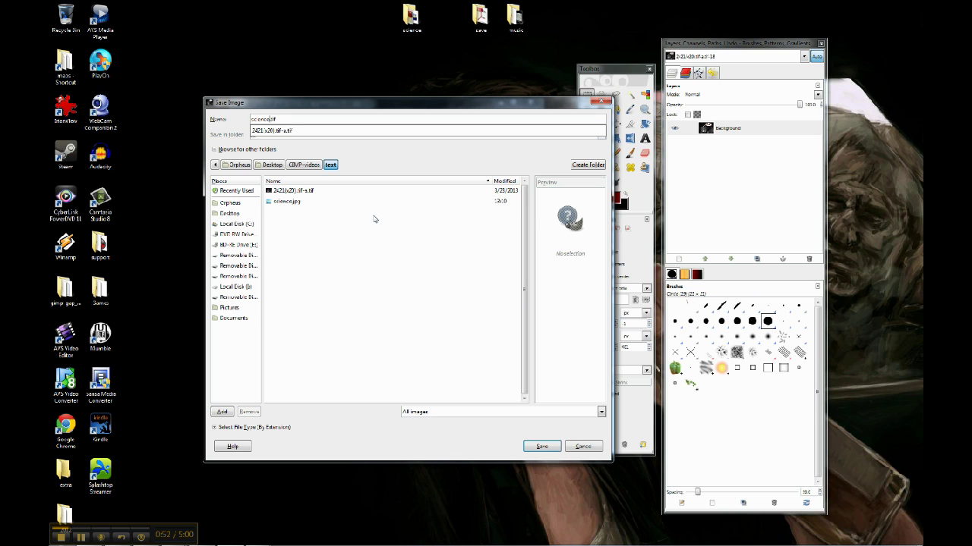
text( 2)
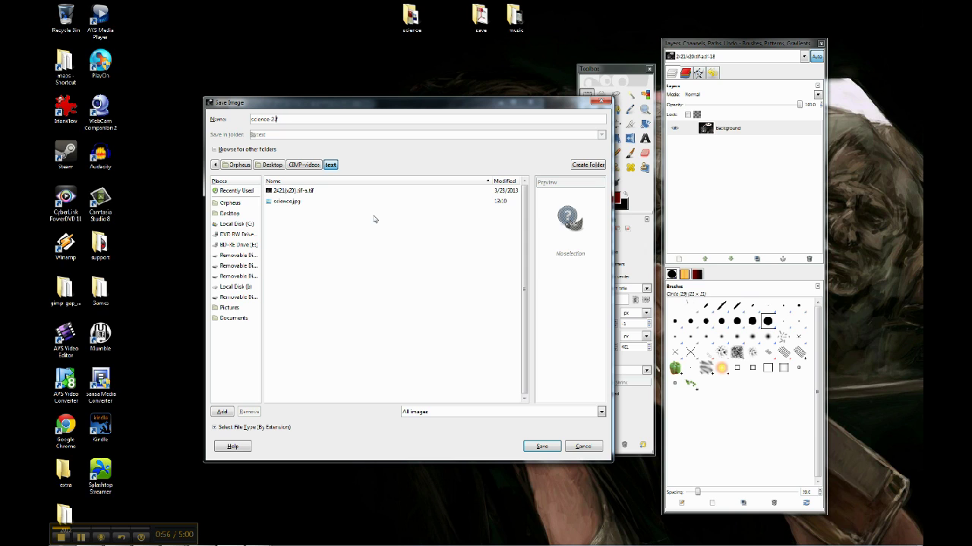
key(BackSpace)
key(BackSpace)
key(BackSpace)
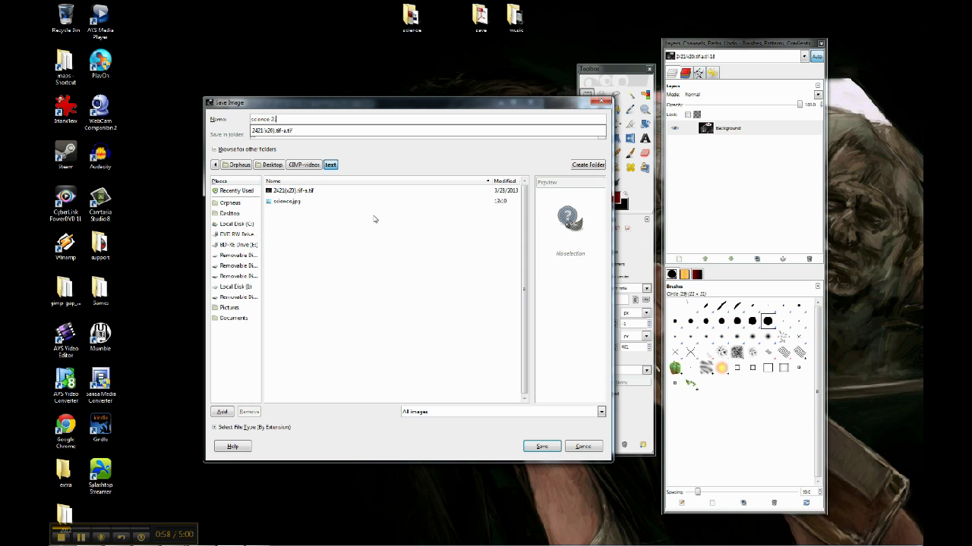
text(jpg)
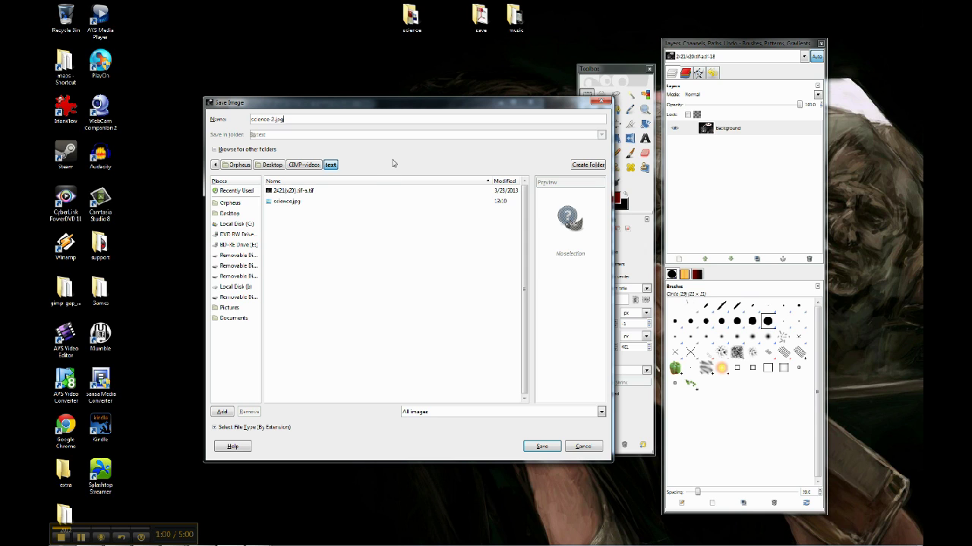
click(539, 447)
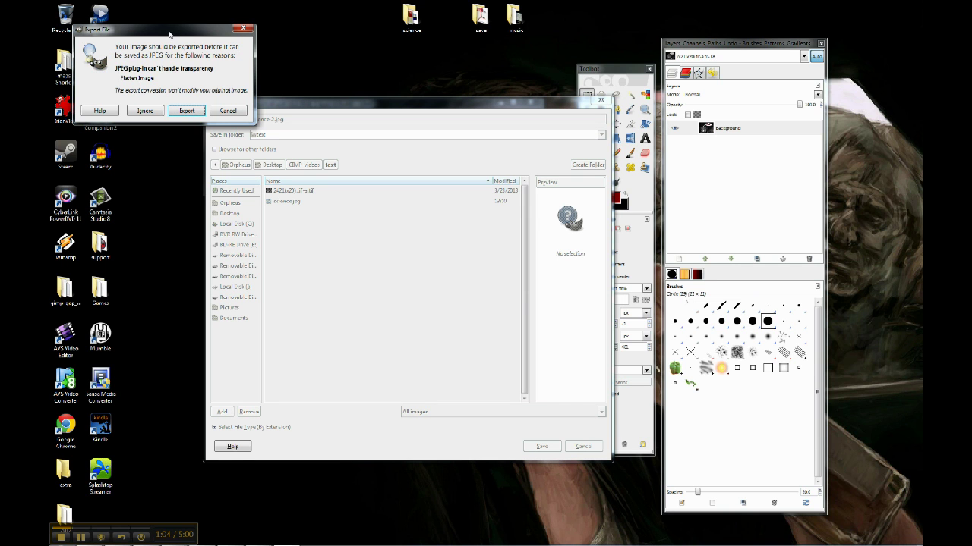
drag(170, 32, 303, 60)
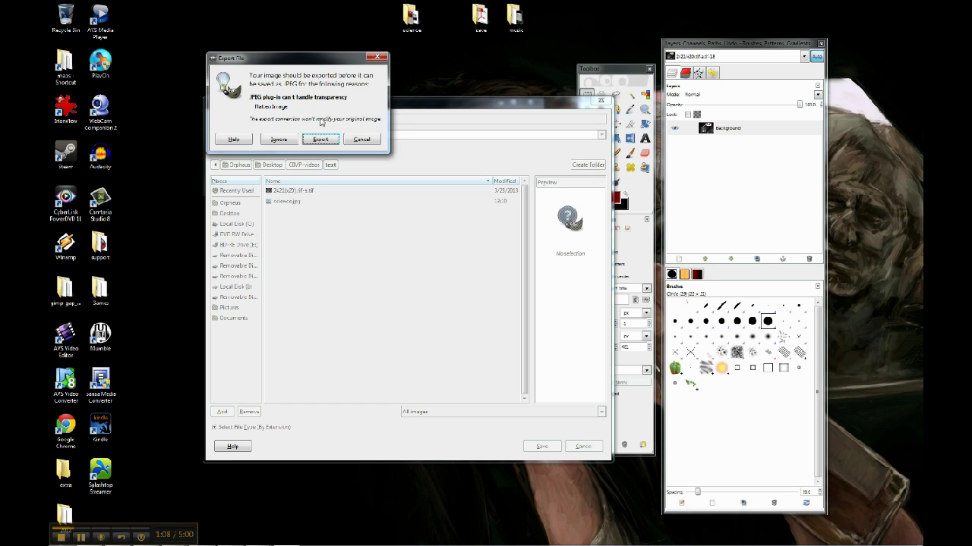
click(322, 140)
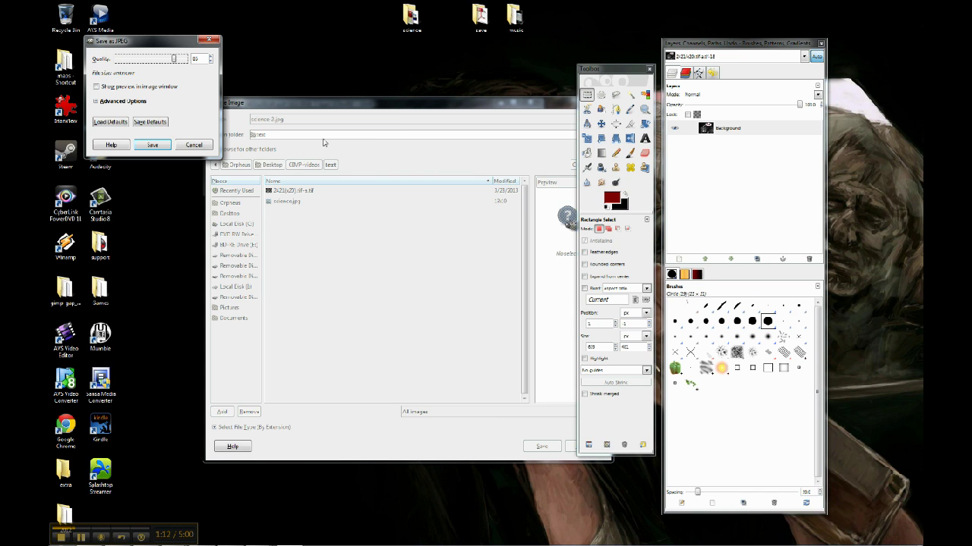
click(154, 145)
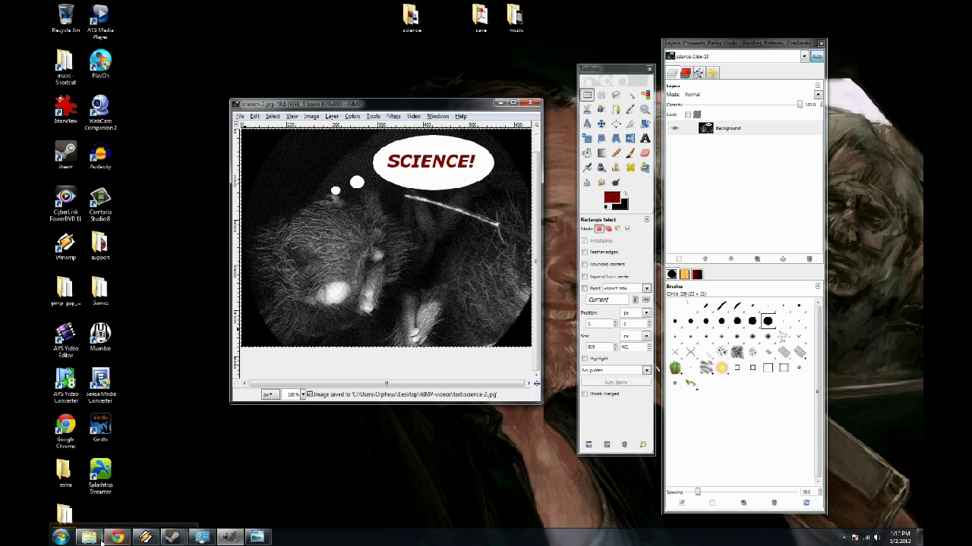
click(89, 540)
double_click(302, 179)
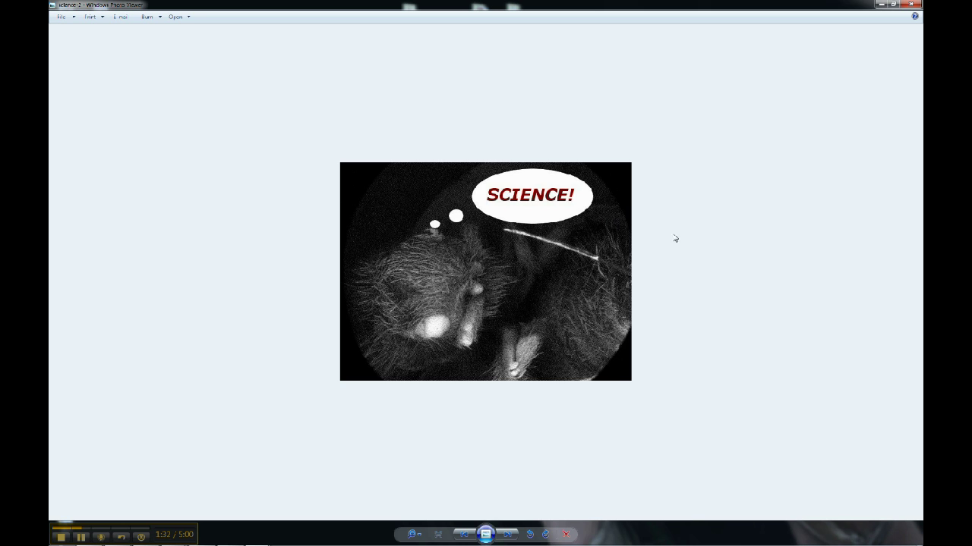
click(909, 6)
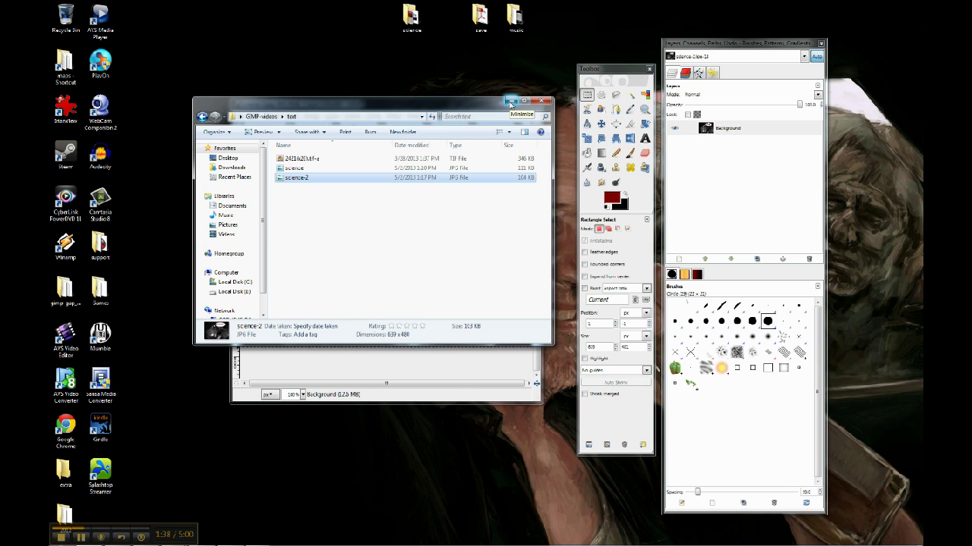
click(510, 103)
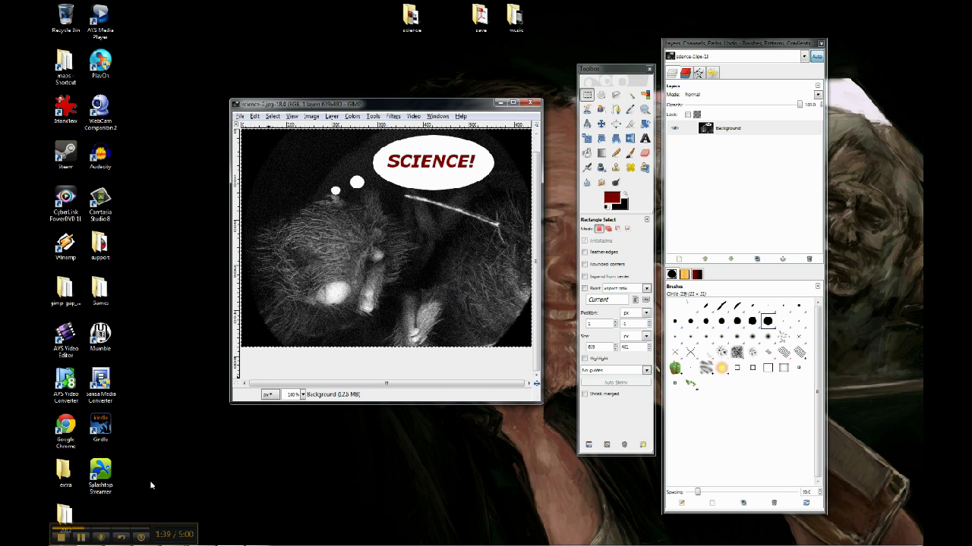